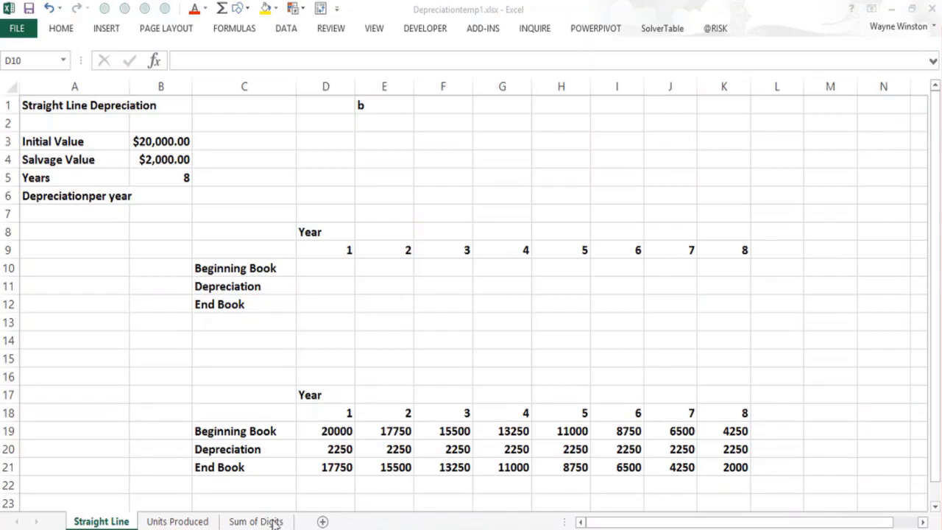
Calculate the straight-line depreciation per year in B6 with the formula =(B3-B4)/8.
left_click(159, 139)
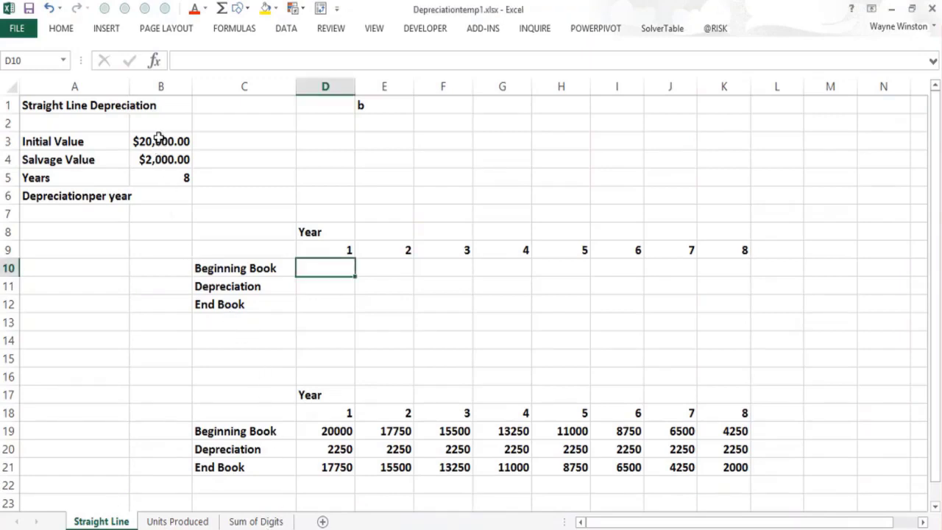
left_click(162, 159)
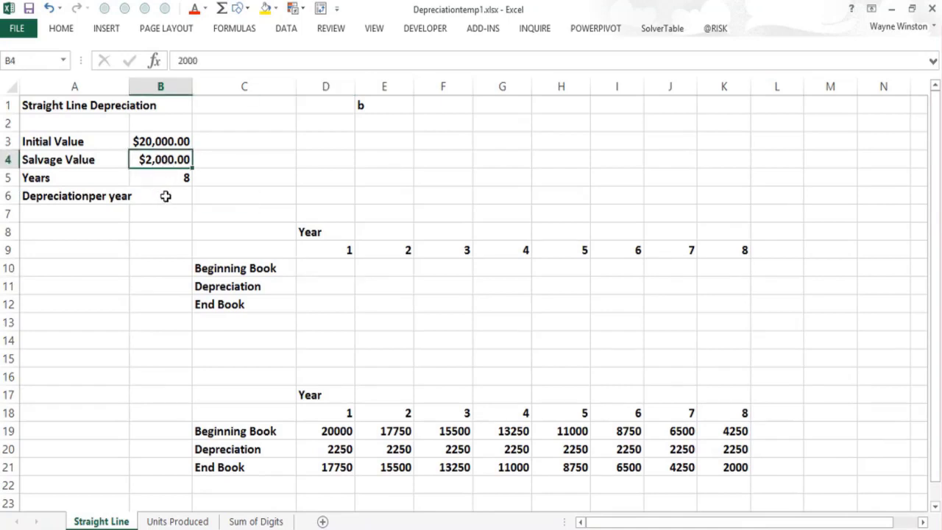
left_click(165, 196)
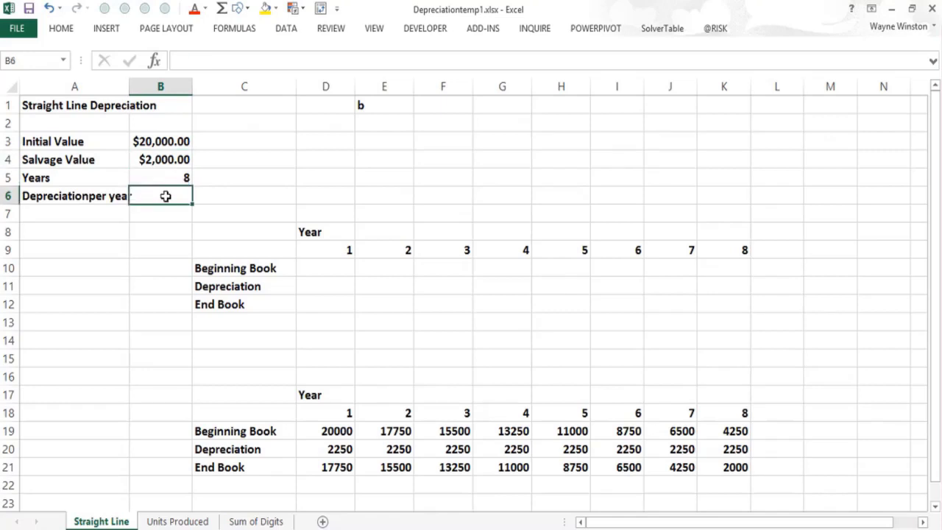
type("=(")
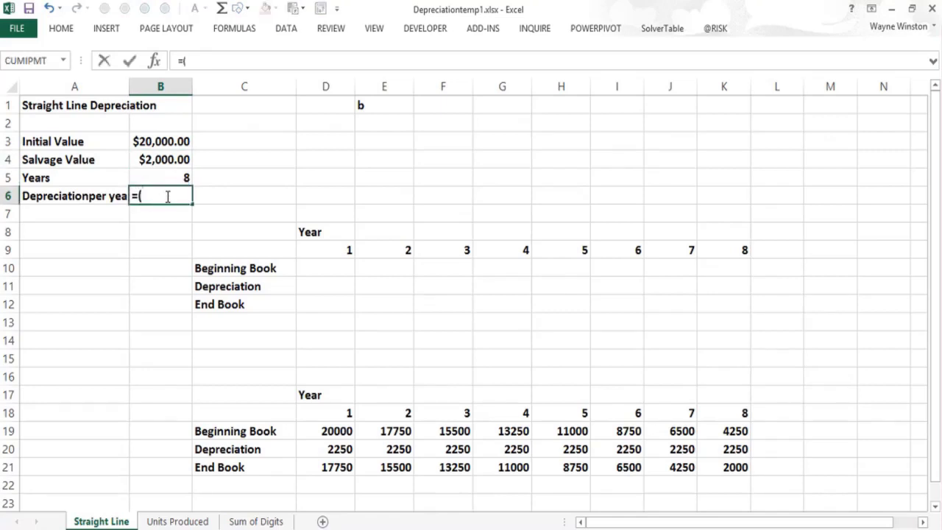
left_click(145, 142)
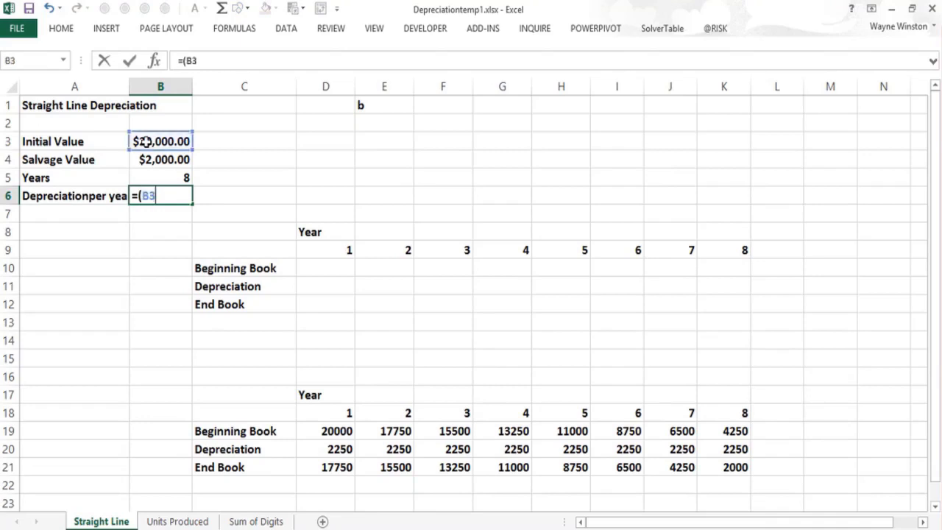
left_click(152, 158)
type(")/8")
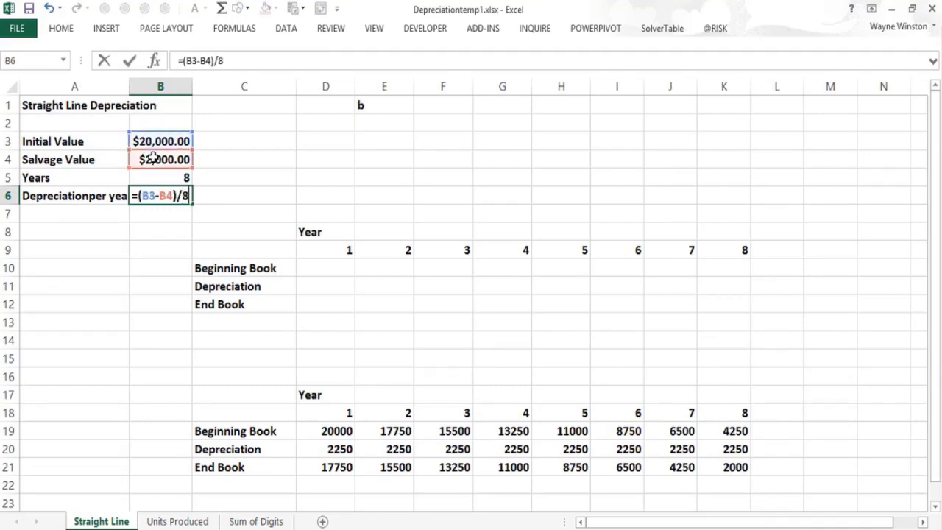
key("Return")
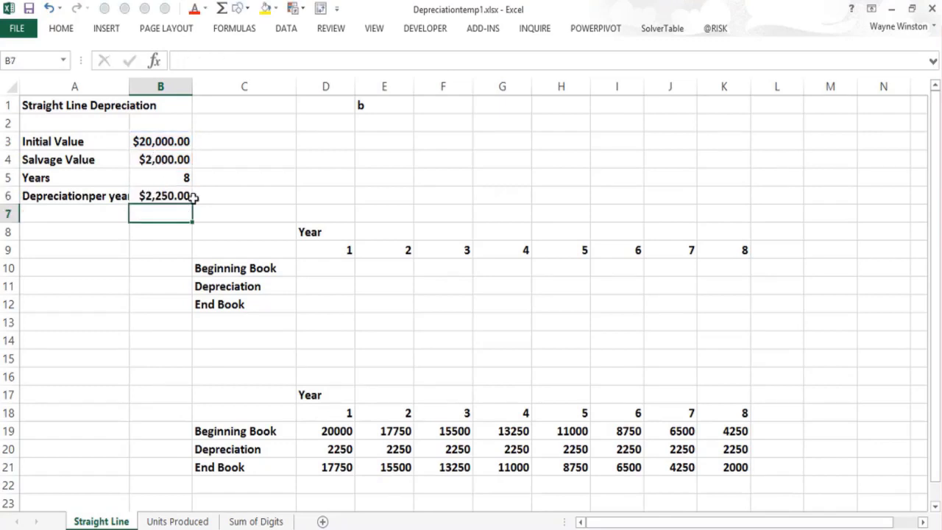
Link the year 1 beginning book value in D10 to the initial value with =B3.
left_click(314, 270)
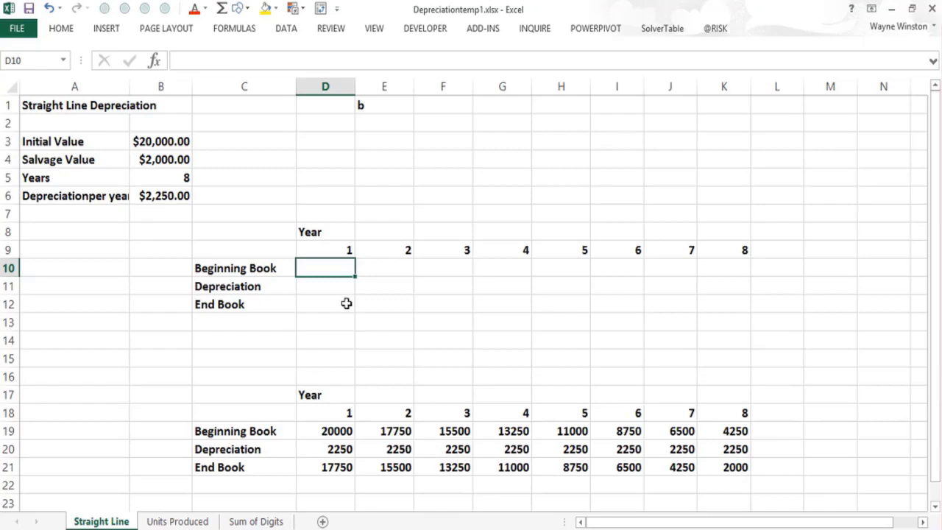
type("=")
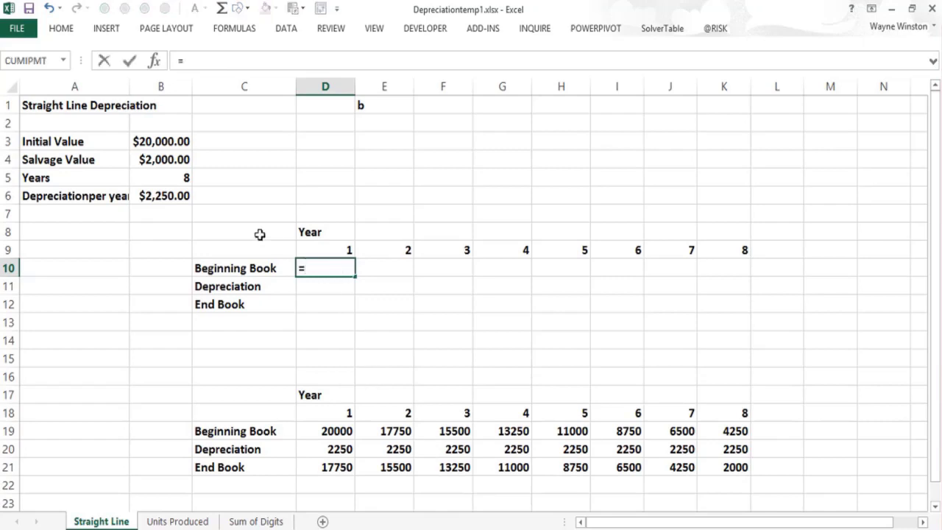
left_click(164, 145)
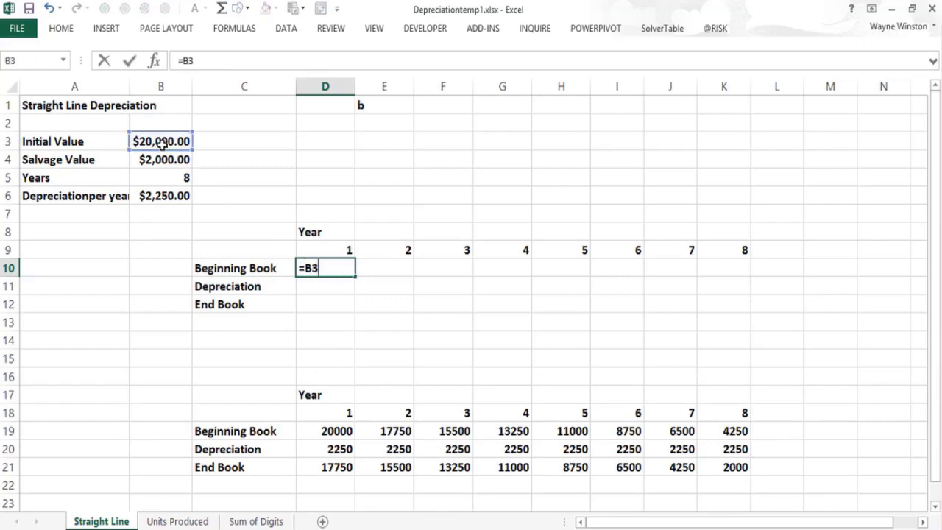
key("Return")
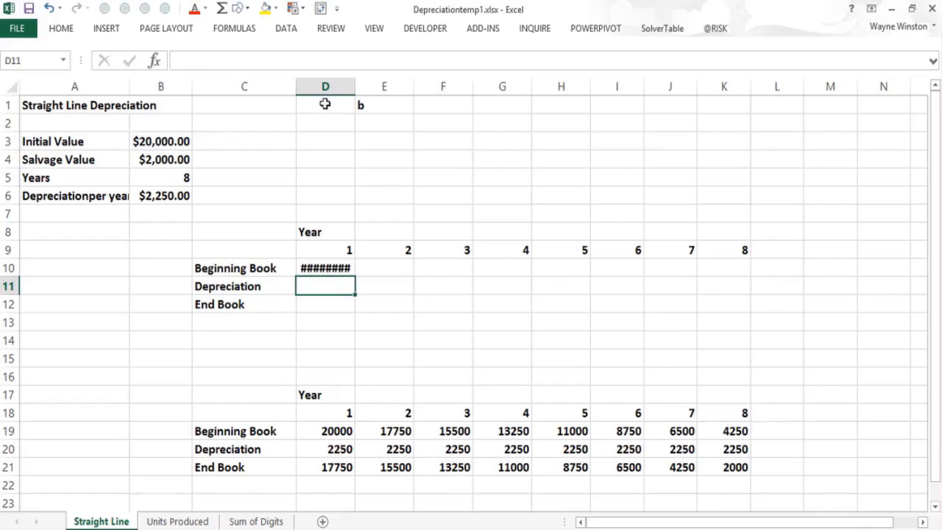
Fit column D to its contents and clear the stray "b" from cell E1.
double_click(354, 87)
left_click(383, 105)
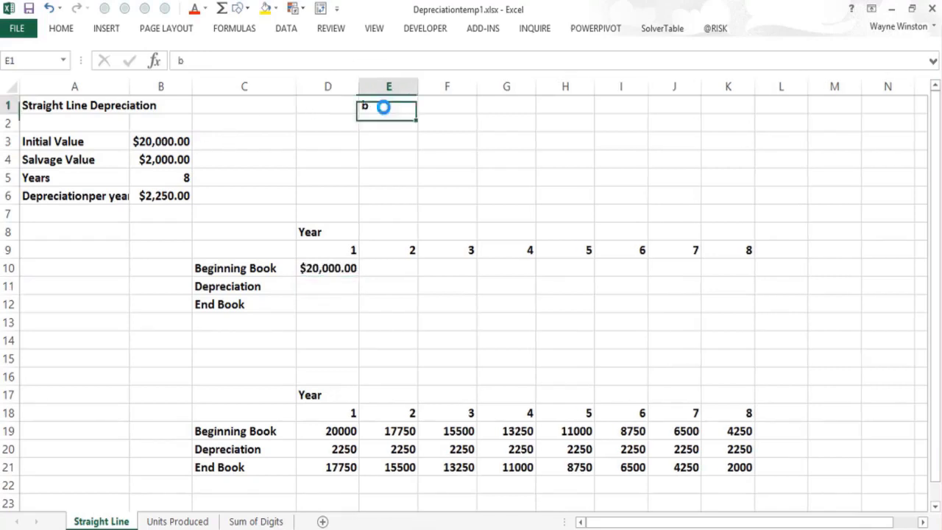
Enter =$B$6 as the year 1 depreciation in D11 and fill it across through K11 for year 8.
left_click(332, 286)
type("=")
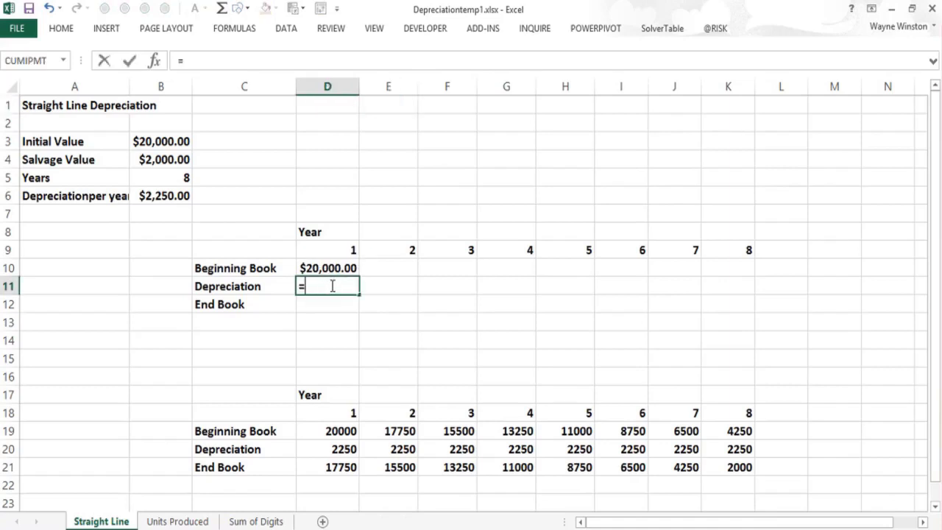
left_click(168, 193)
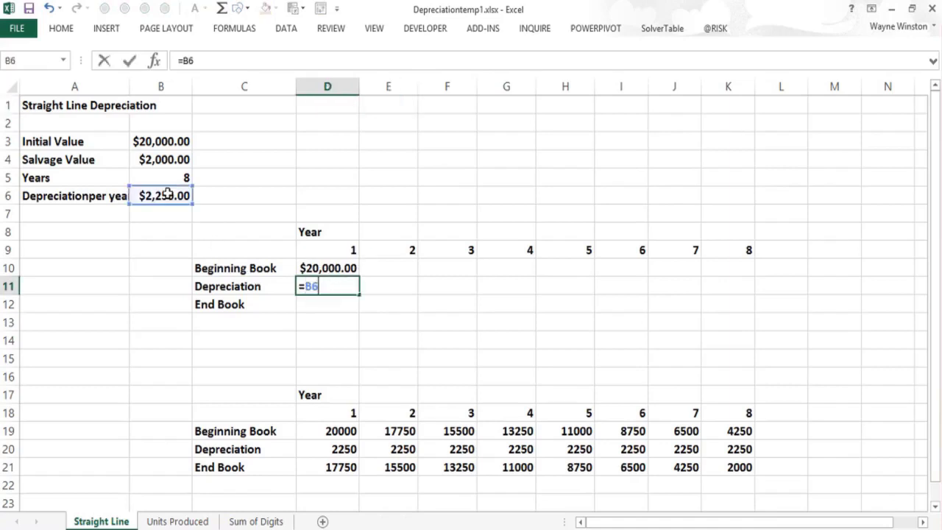
key("F4")
key("Return")
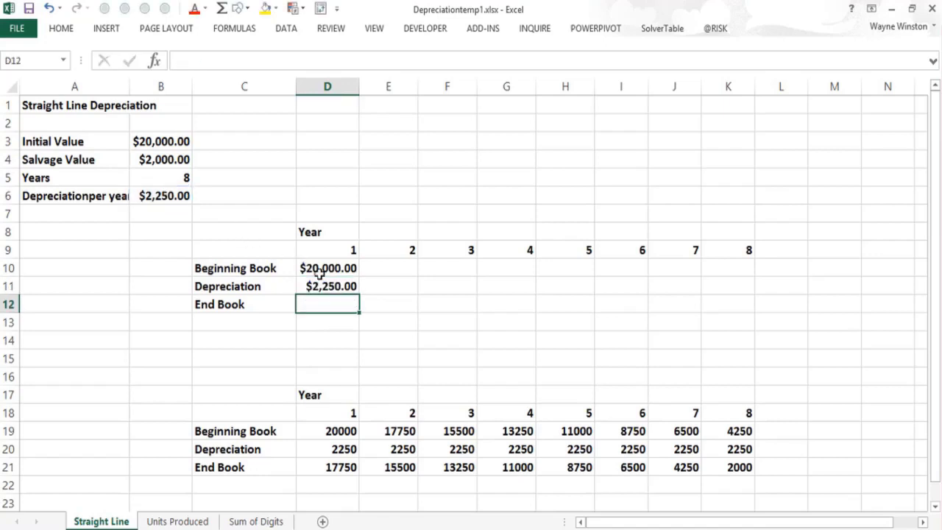
left_click(357, 286)
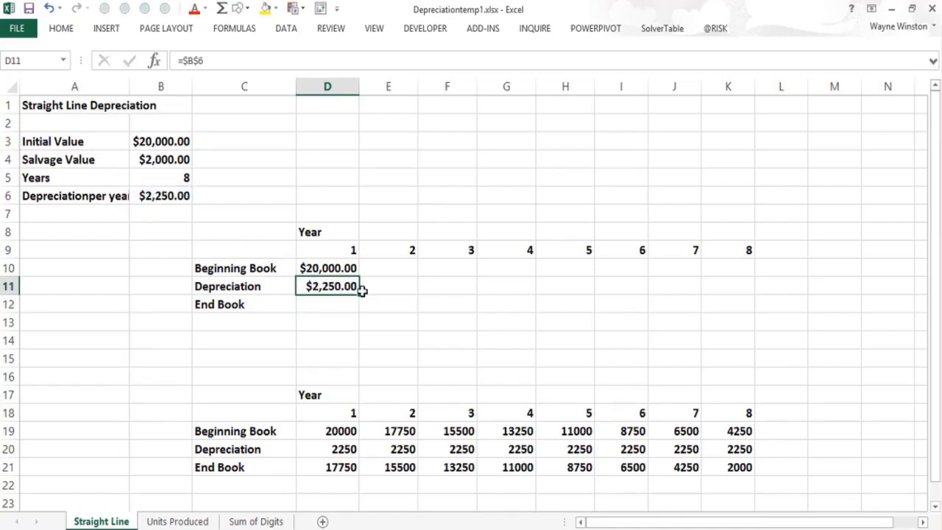
left_click_drag(359, 294, 761, 310)
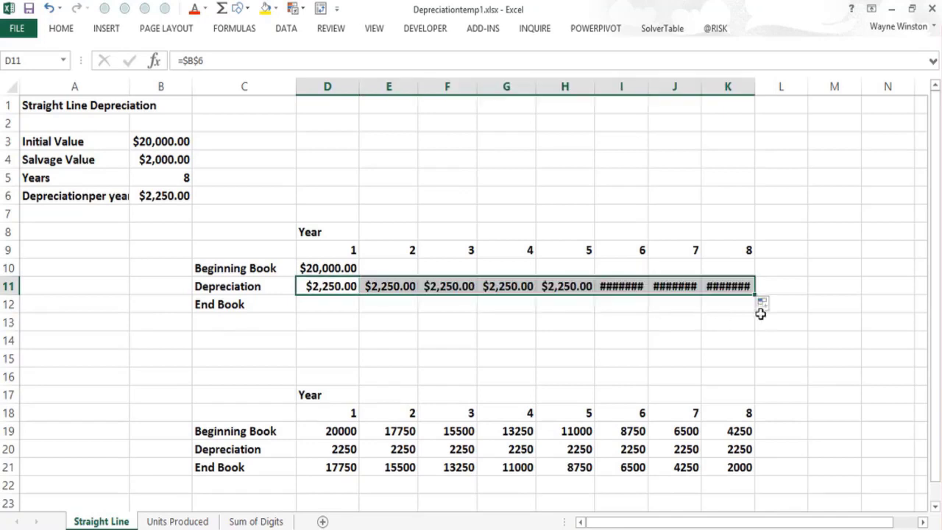
Calculate the year 1 end book value in D12 with =D10-D11.
left_click(339, 306)
type("=")
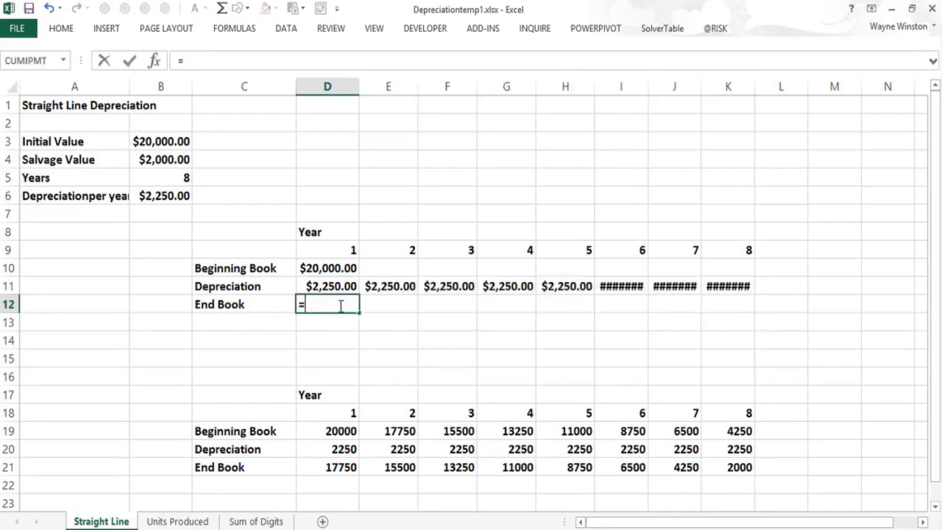
left_click(336, 267)
type("-")
left_click(333, 284)
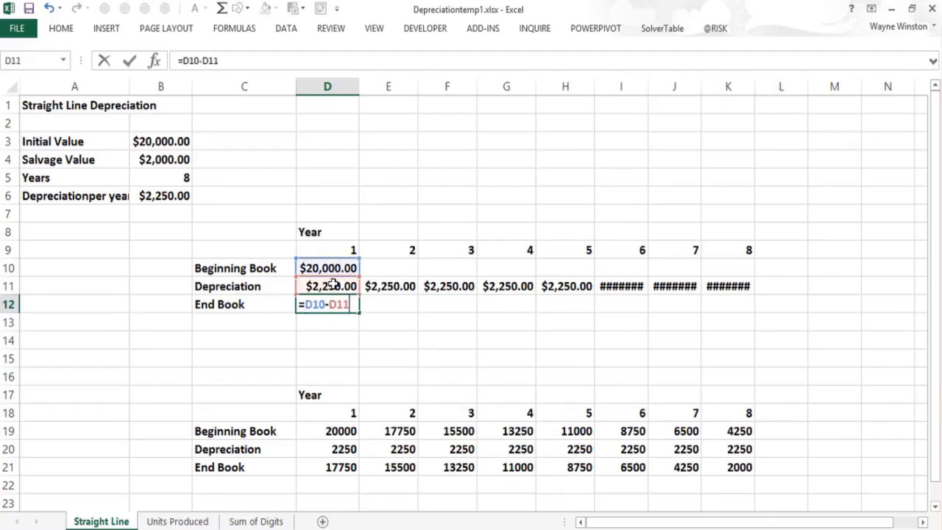
key("Return")
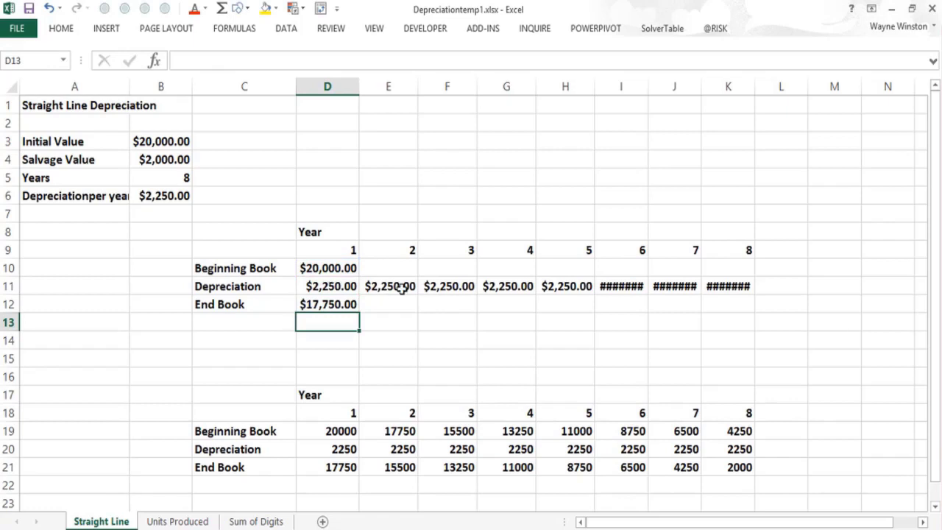
Set the year 2 beginning book value in E10 to =D12 and widen column E to show the full amount.
left_click(398, 261)
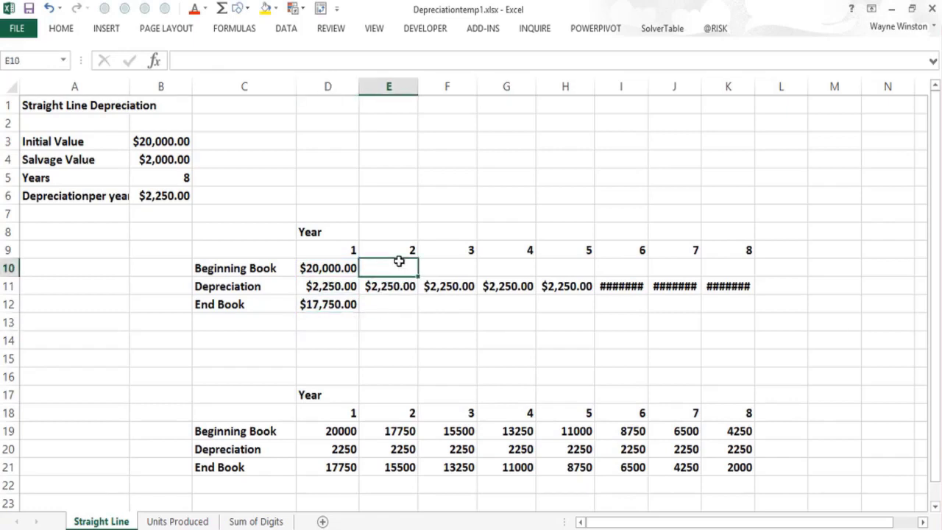
type("=")
left_click(318, 307)
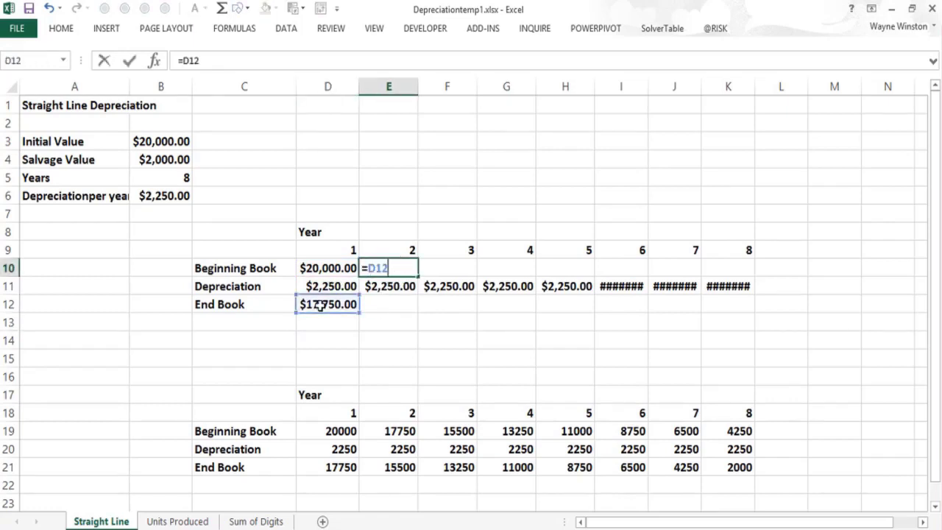
key("Return")
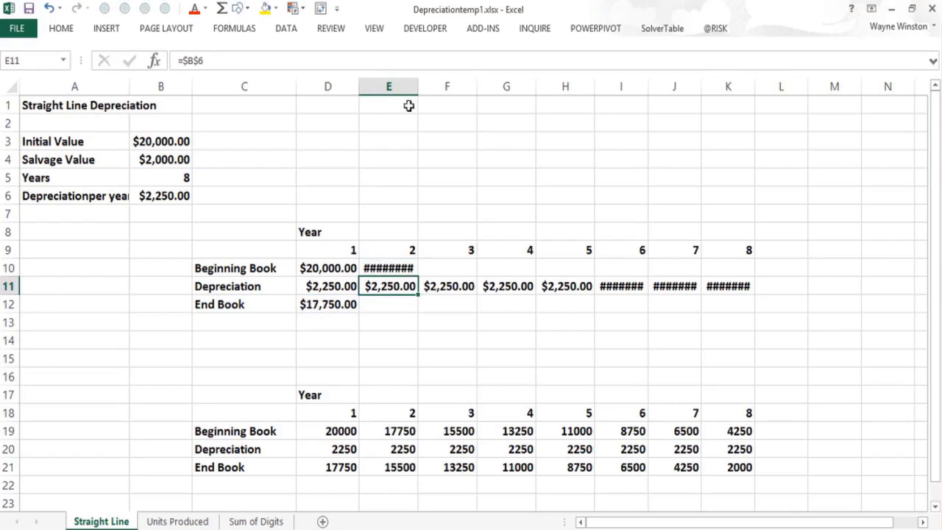
left_click_drag(415, 86, 420, 89)
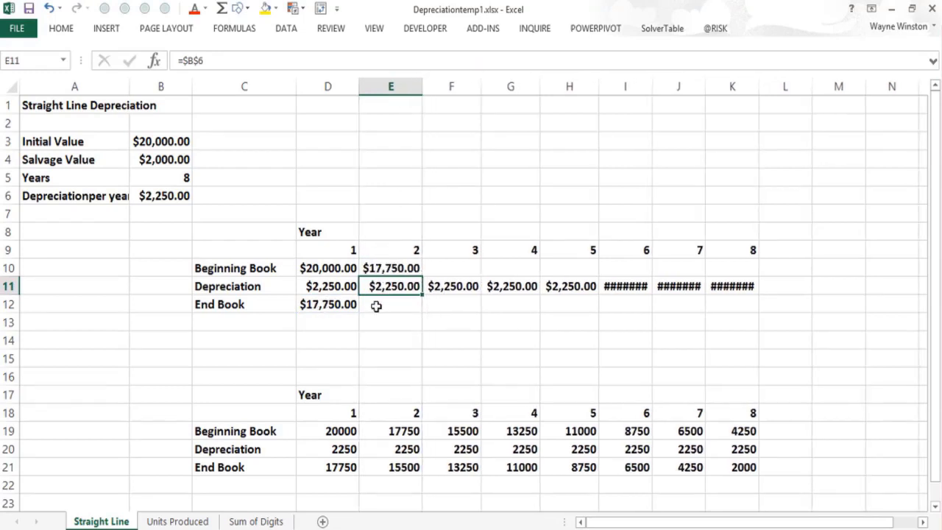
Fill the End Book formula from D12 through K12 and the Beginning Book formula from E10 through K10.
left_click(352, 306)
left_click_drag(424, 323, 733, 332)
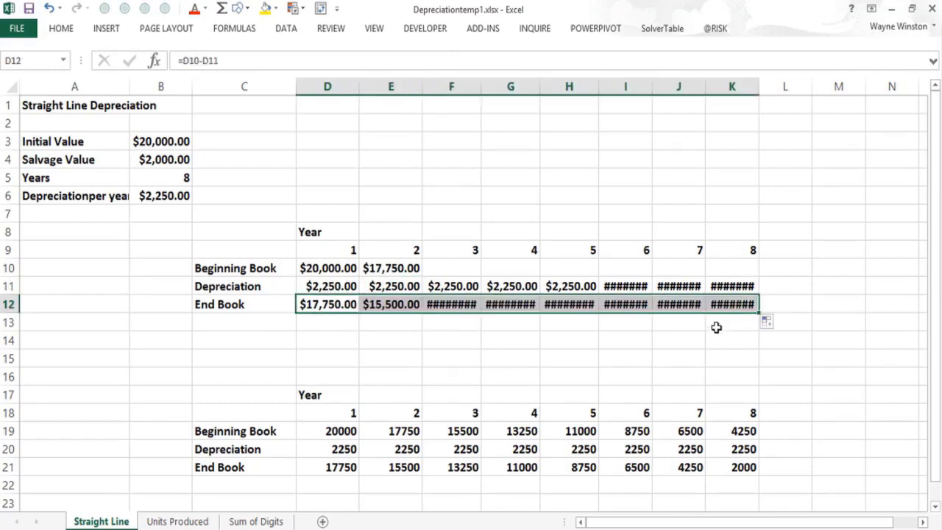
left_click(412, 269)
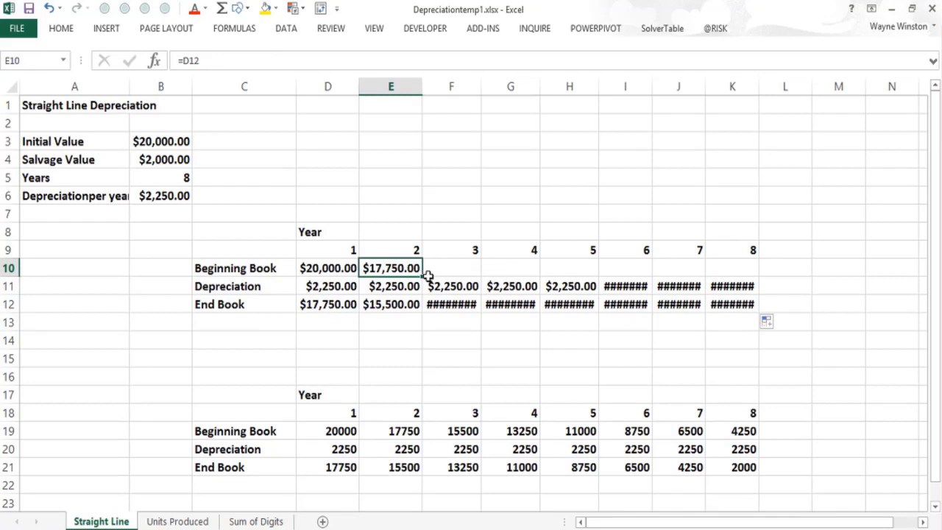
left_click_drag(527, 290, 751, 294)
Fit the widths of columns E through K to their contents.
left_click_drag(410, 89, 725, 88)
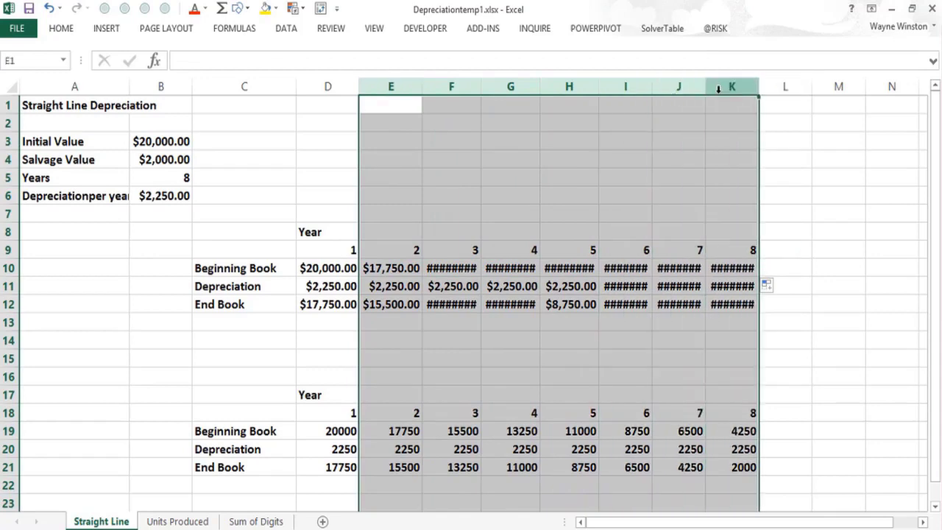
double_click(652, 89)
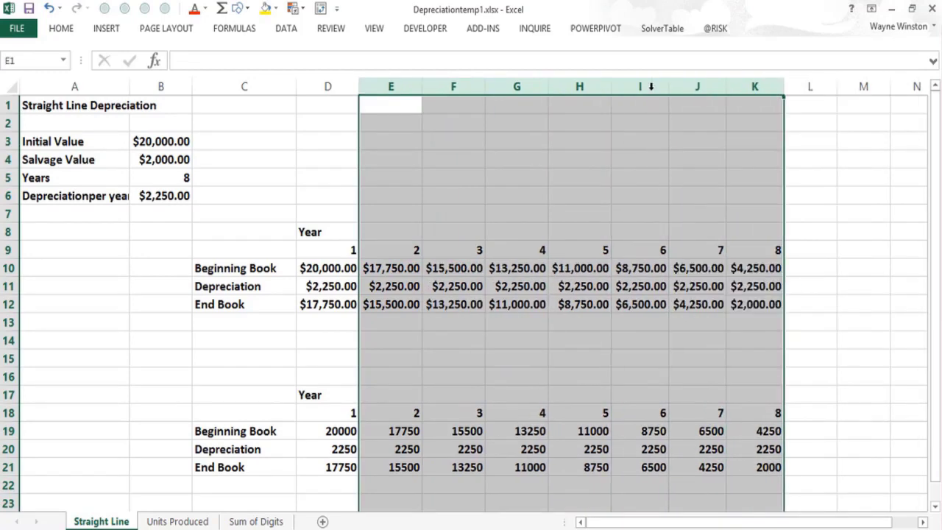
left_click(546, 408)
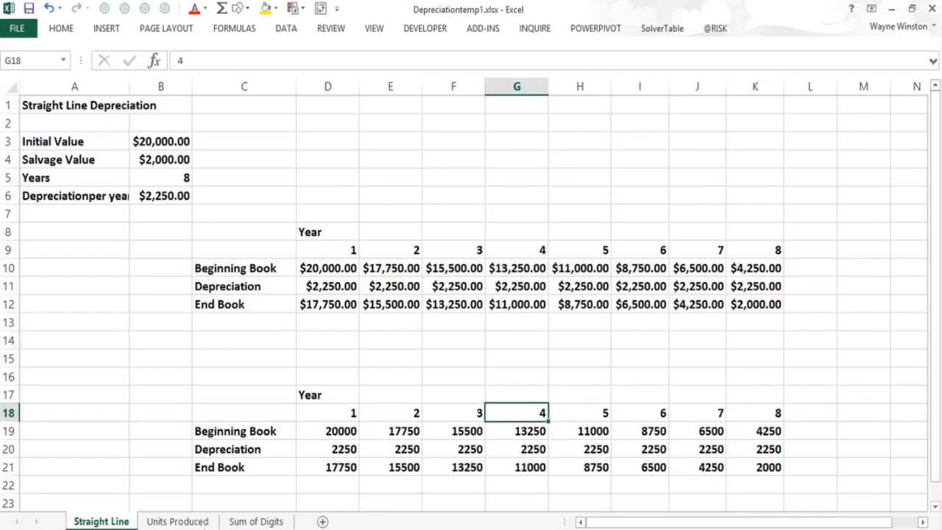
On the Units Produced sheet, format the finalvalue in B5 as Currency with the $ symbol and 2 decimal places.
left_click(178, 521)
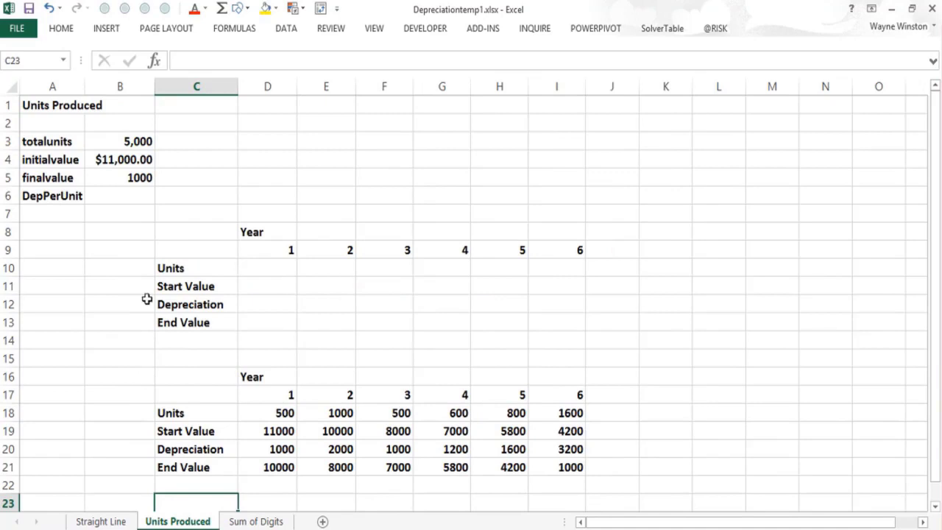
left_click(137, 178)
key("ctrl+1")
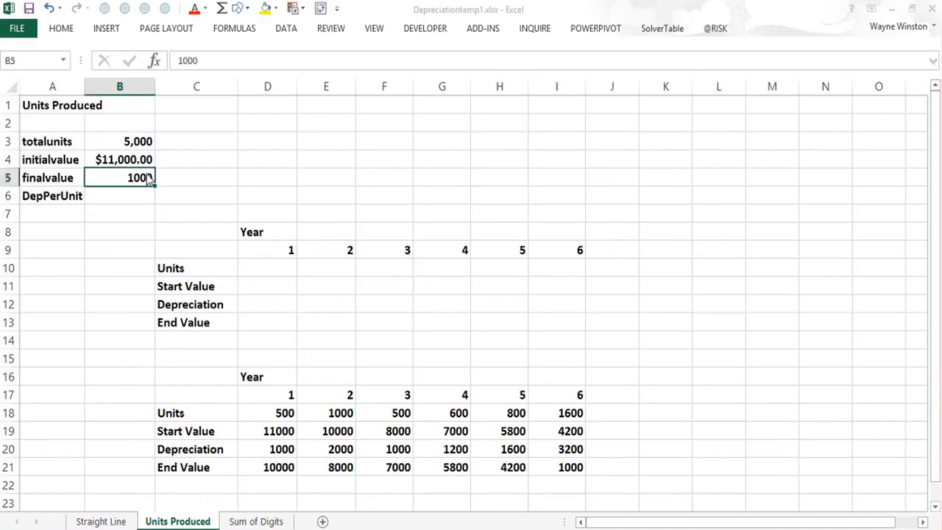
left_click(487, 226)
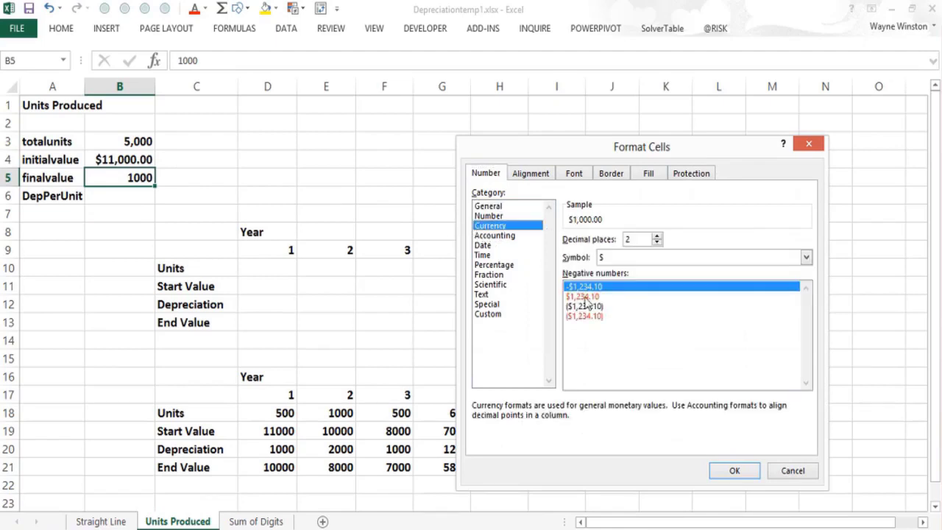
left_click(731, 471)
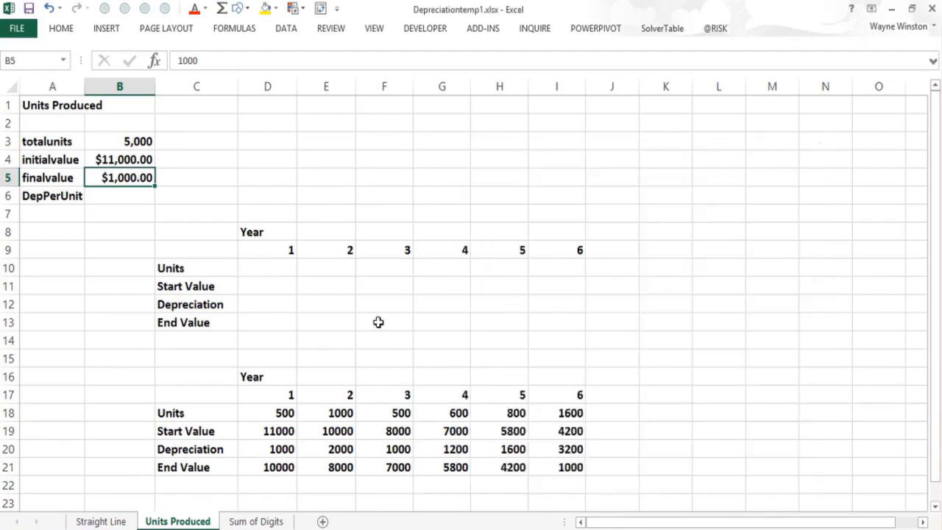
left_click(132, 159)
left_click(133, 174)
left_click(129, 142)
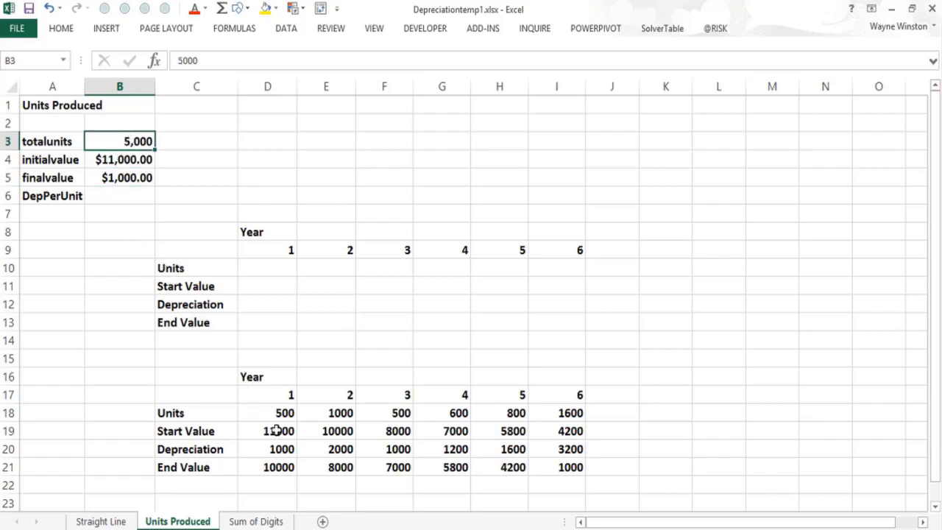
Copy the yearly units from D18:I18 into the empty Units row, D10:I10, of the upper table.
left_click_drag(273, 417, 540, 419)
key("ctrl+c")
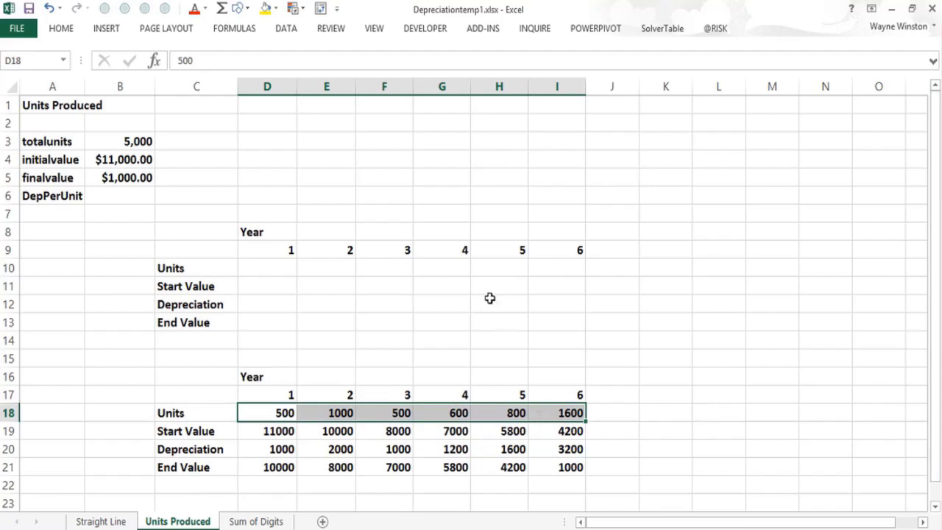
left_click(278, 270)
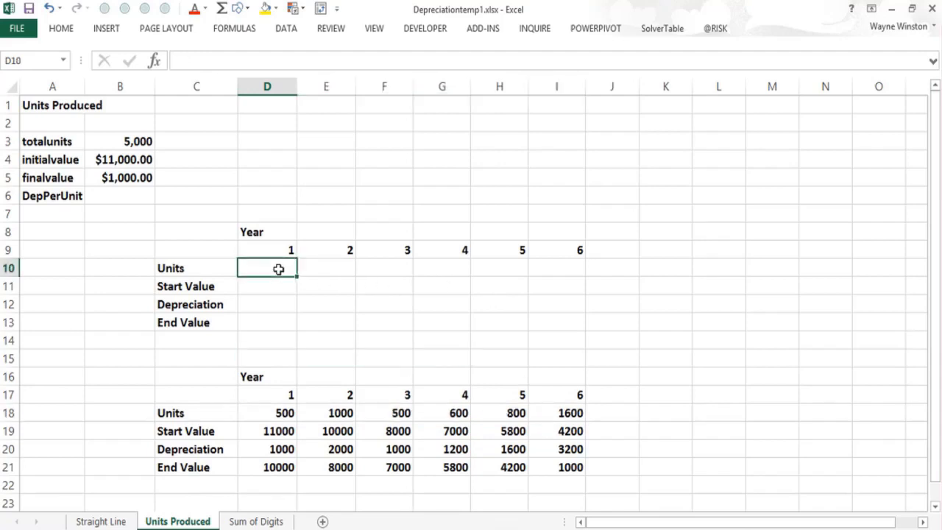
key("ctrl+v")
left_click(268, 287)
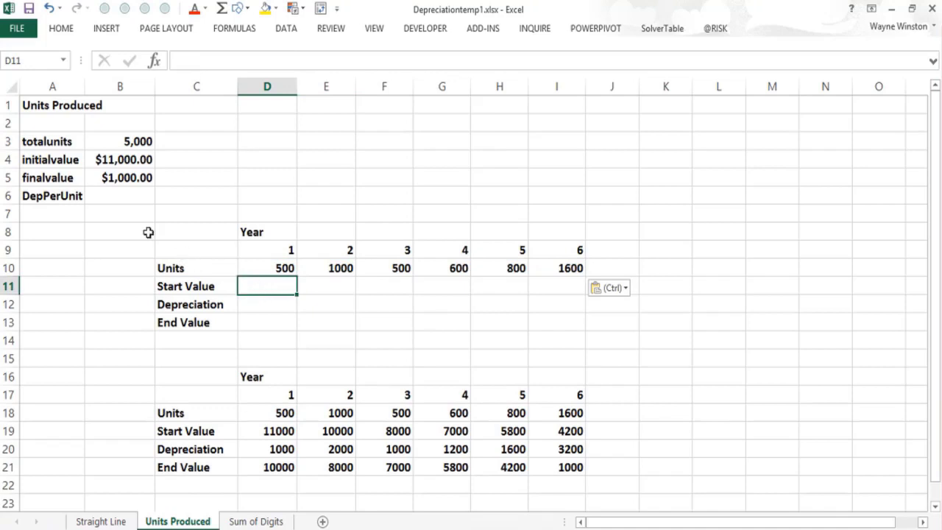
Calculate DepPerUnit in B6 with the formula =(B4-B5)/B3.
left_click(122, 195)
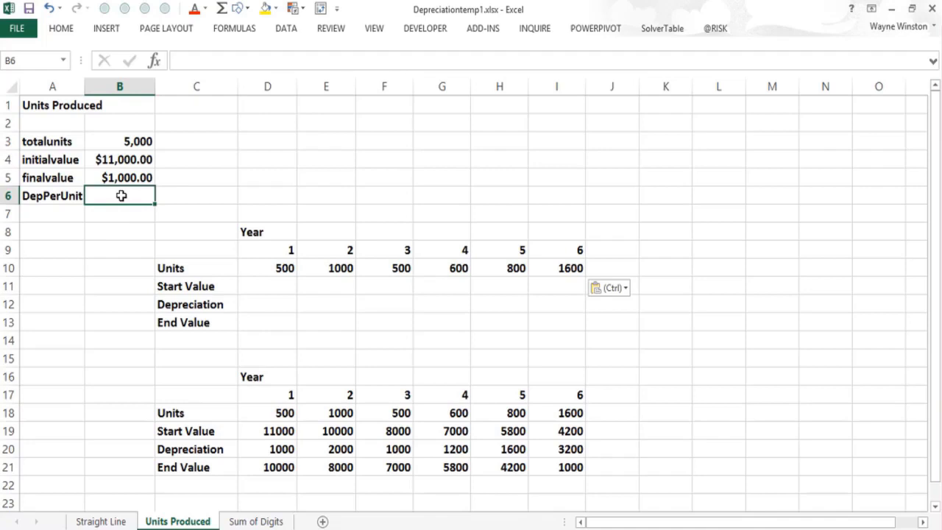
type("=(")
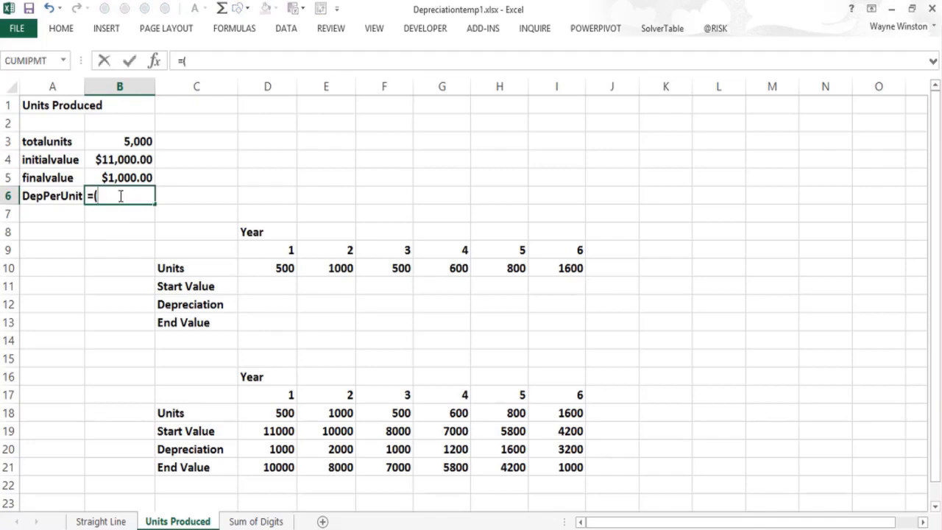
left_click(105, 157)
type("-")
left_click(109, 177)
type(")/")
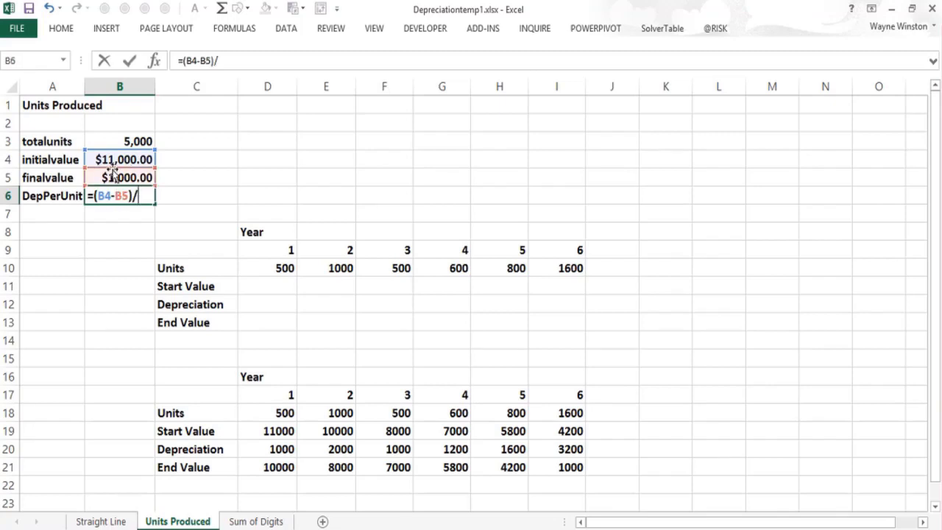
left_click(124, 140)
key("ctrl+Return")
key("Return")
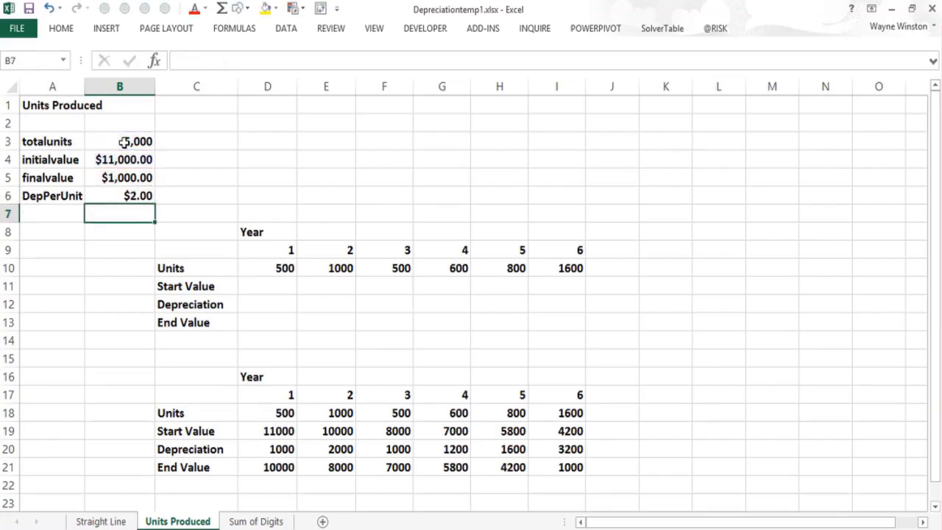
Set the year 1 Start Value in D11 to =B4 and fit the width of column D to its contents.
left_click(250, 282)
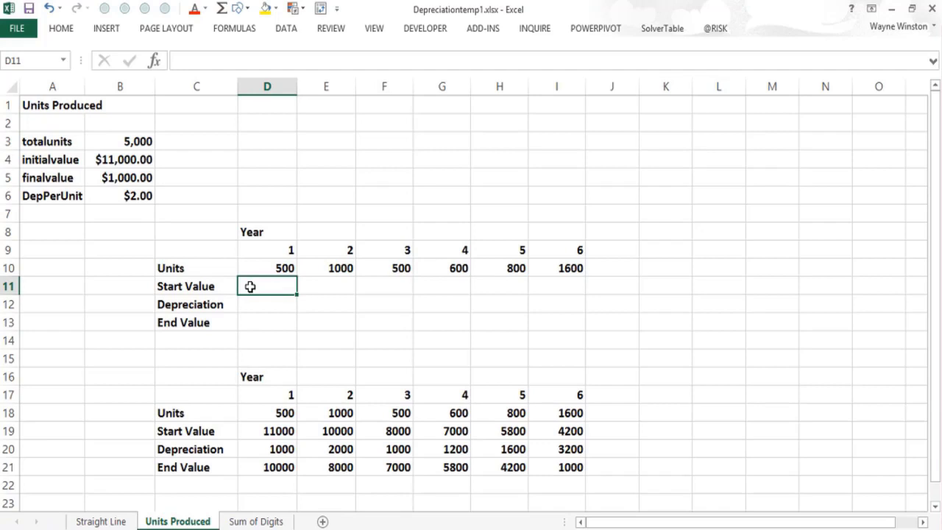
type("=")
left_click(126, 161)
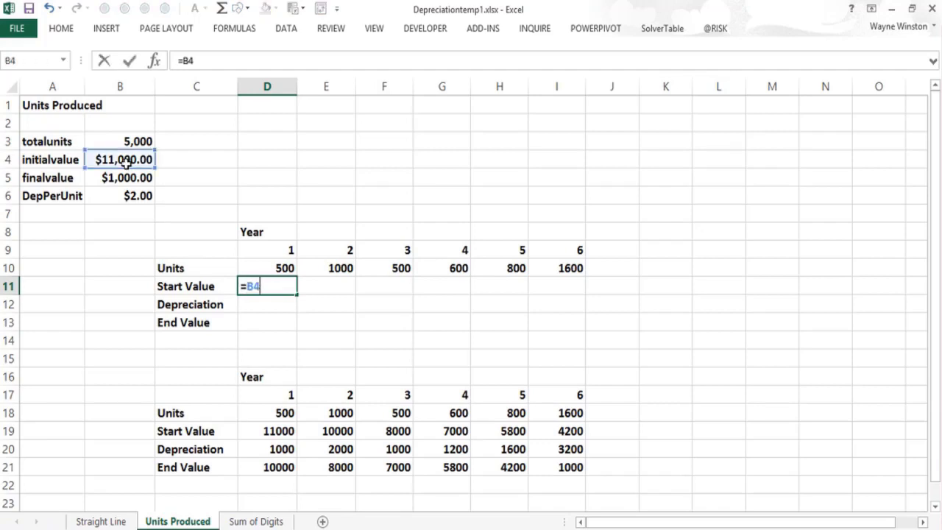
key("Return")
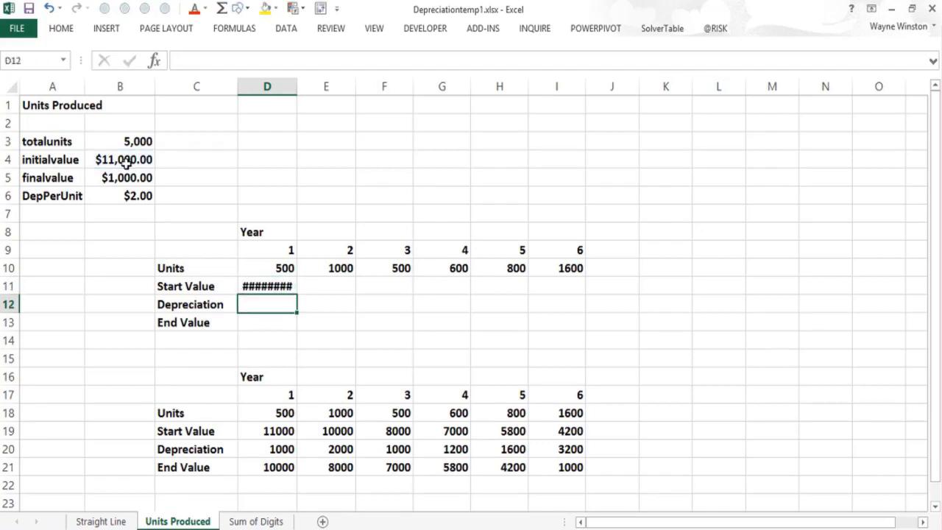
double_click(296, 89)
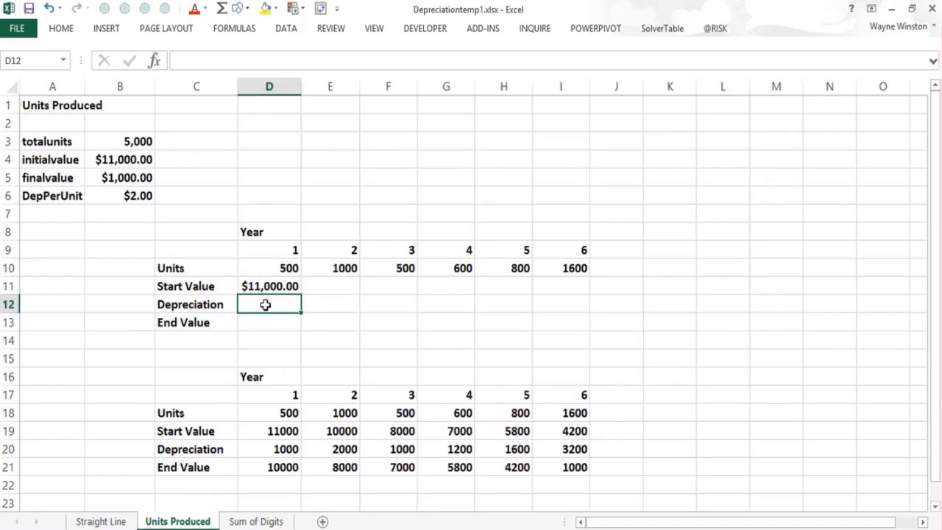
Enter the year 1 Depreciation formula =D10*$B$6 in D12, with an absolute reference to DepPerUnit.
double_click(265, 304)
type("=")
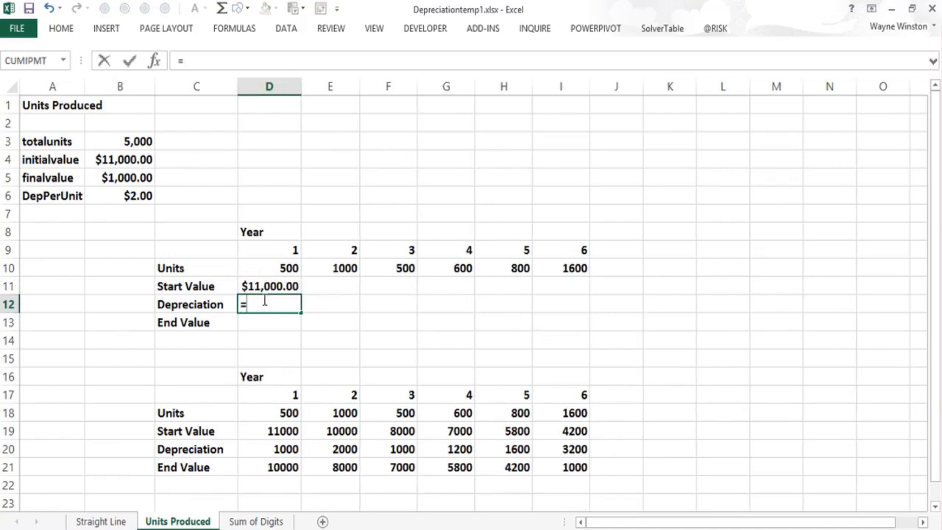
left_click(265, 270)
type("*")
left_click(122, 195)
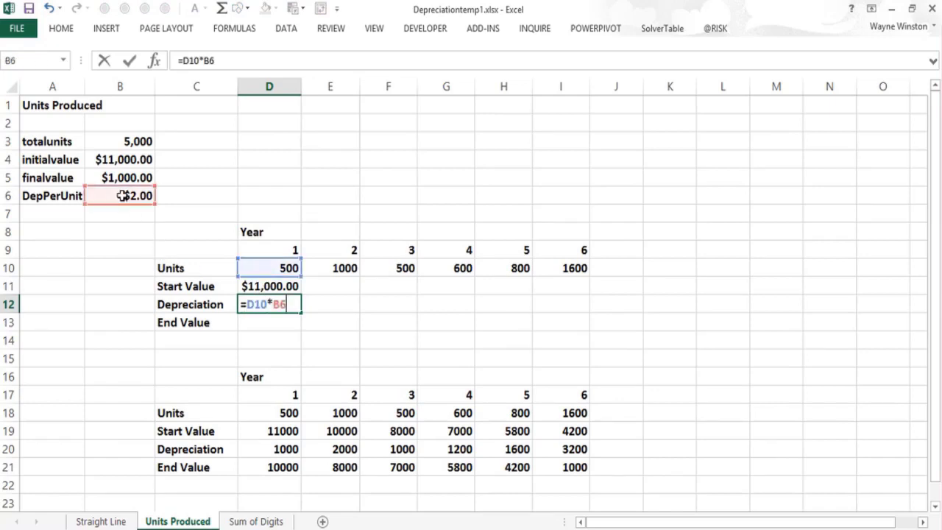
key("F4")
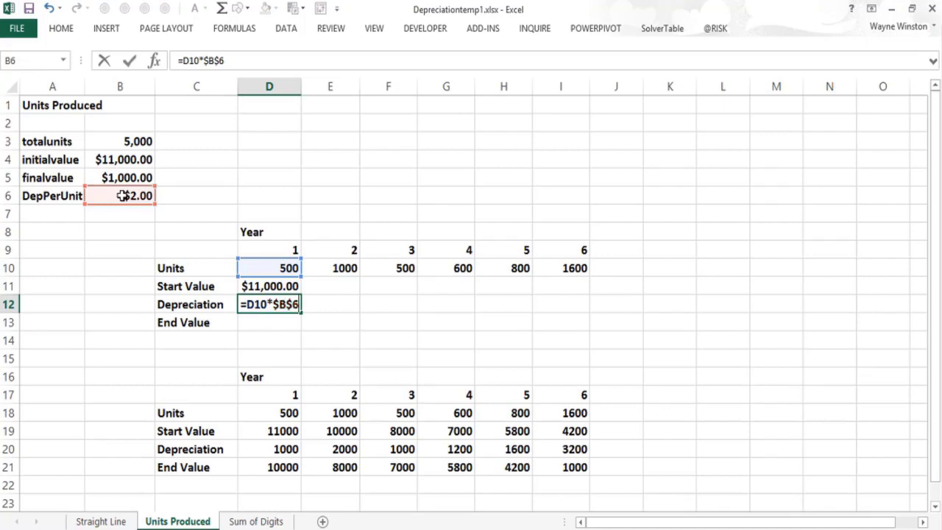
key("Return")
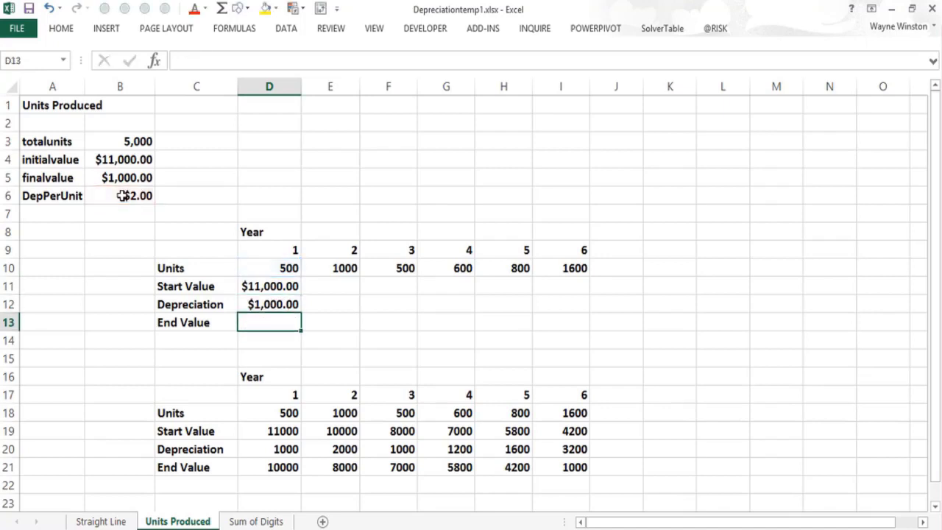
Fill the Depreciation formula from D12 across to year 6 in I12.
left_click(287, 305)
left_click(302, 317)
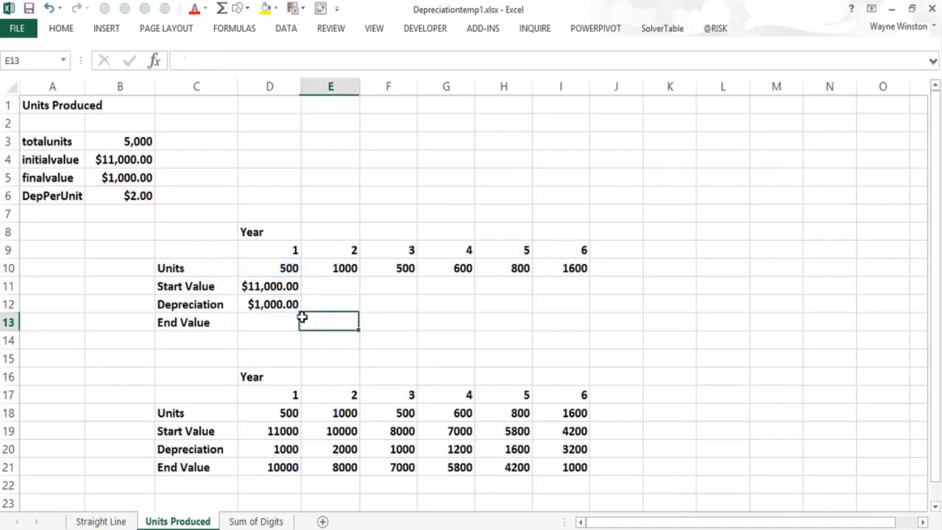
left_click(278, 305)
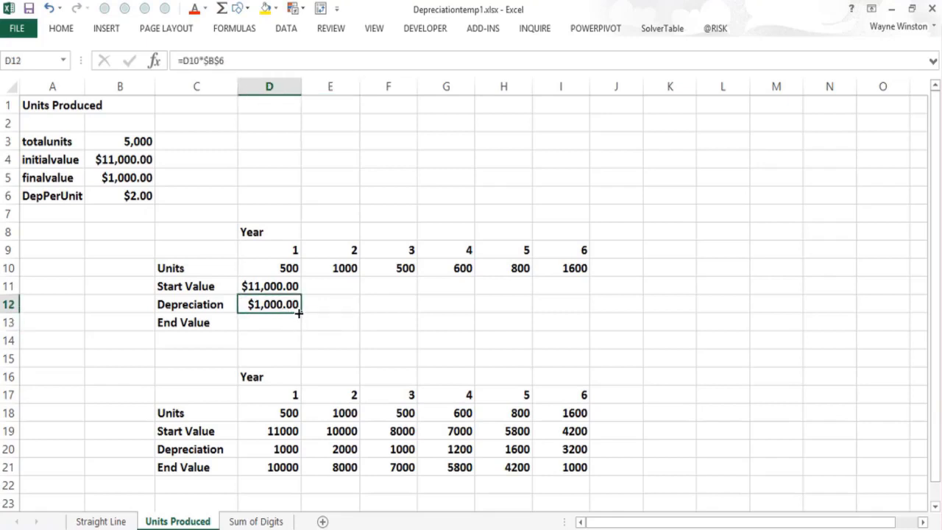
left_click_drag(301, 313, 568, 318)
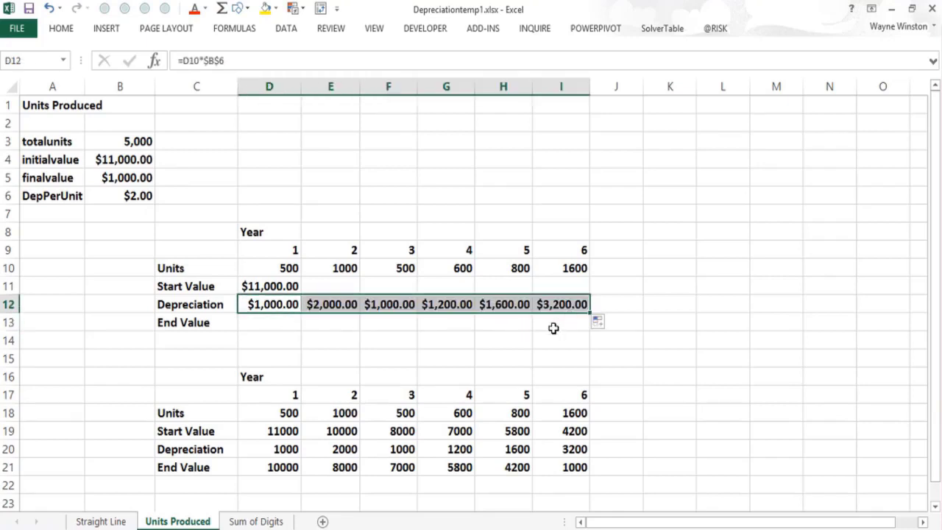
Enter the year 1 End Value formula =D11-D12 in D13.
left_click(252, 322)
type("=")
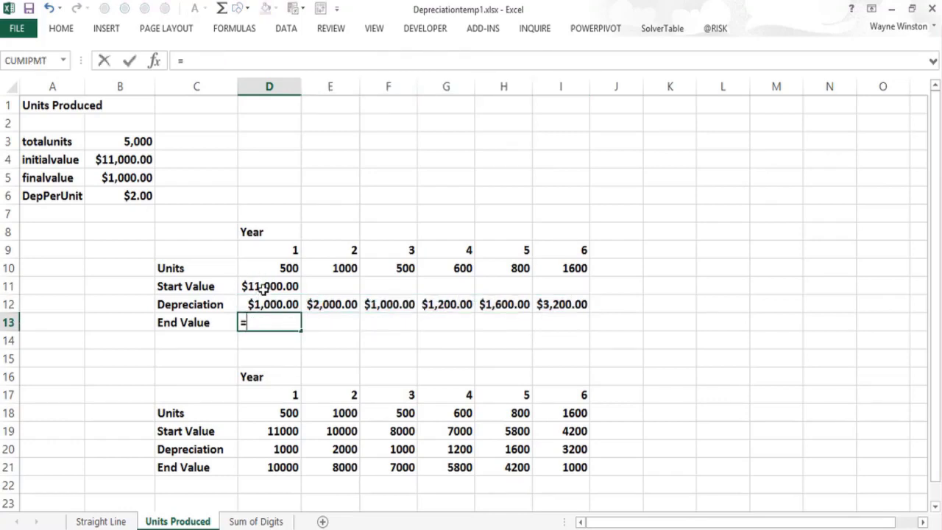
left_click(262, 289)
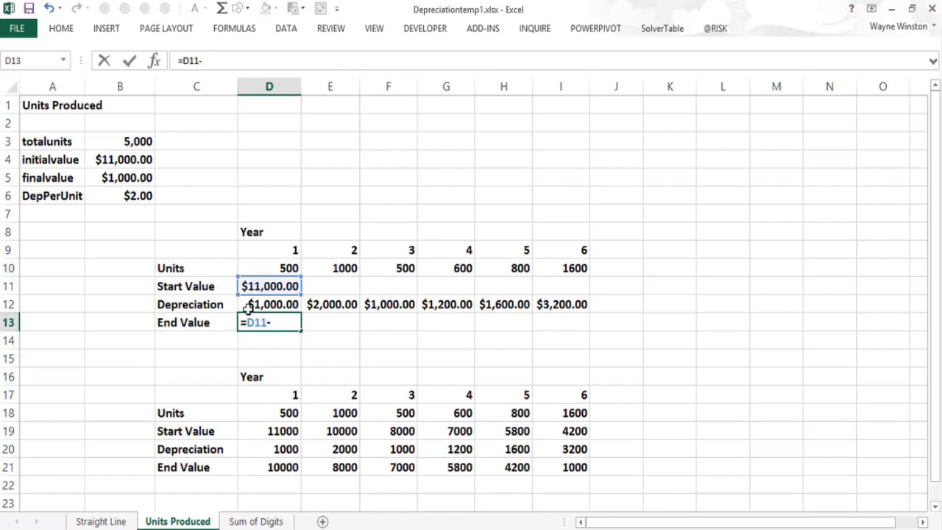
type("-")
left_click(252, 304)
key("Return")
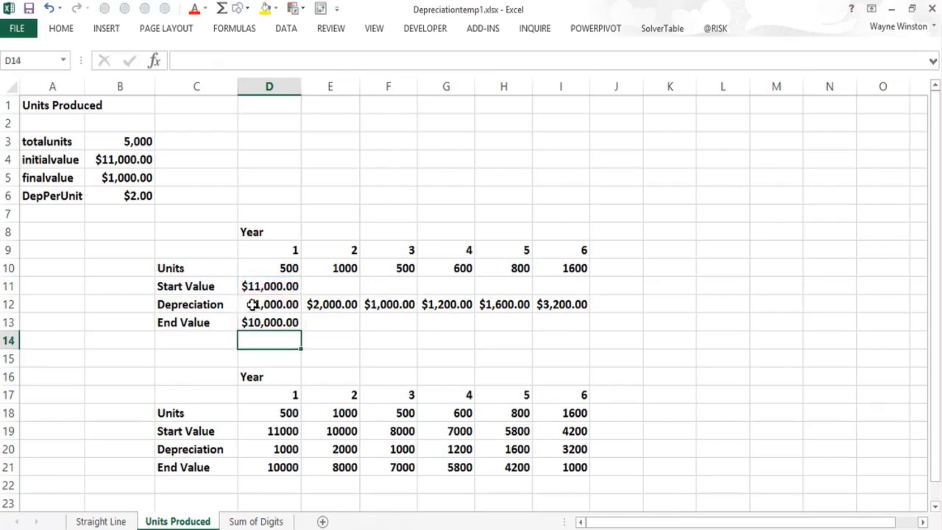
Set the year 2 Start Value in E11 to the year 1 End Value with =D13.
left_click(329, 292)
type("=")
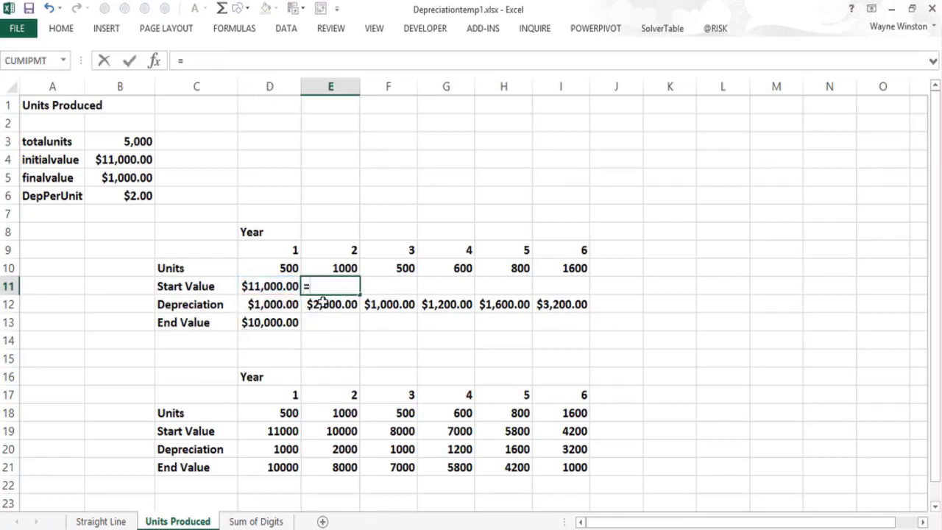
left_click(268, 323)
key("Return")
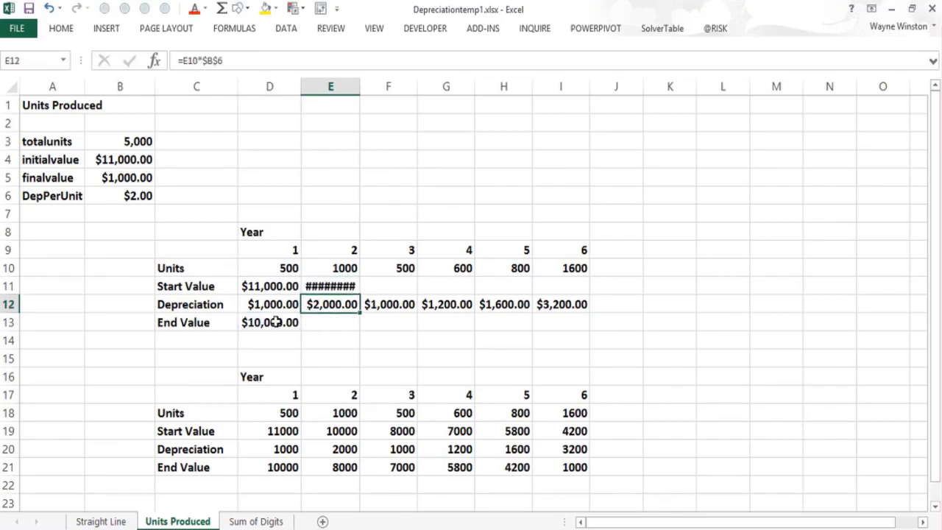
Fill the End Value formula from D13 through I13 and the Start Value formula from E11 through I11.
left_click(272, 323)
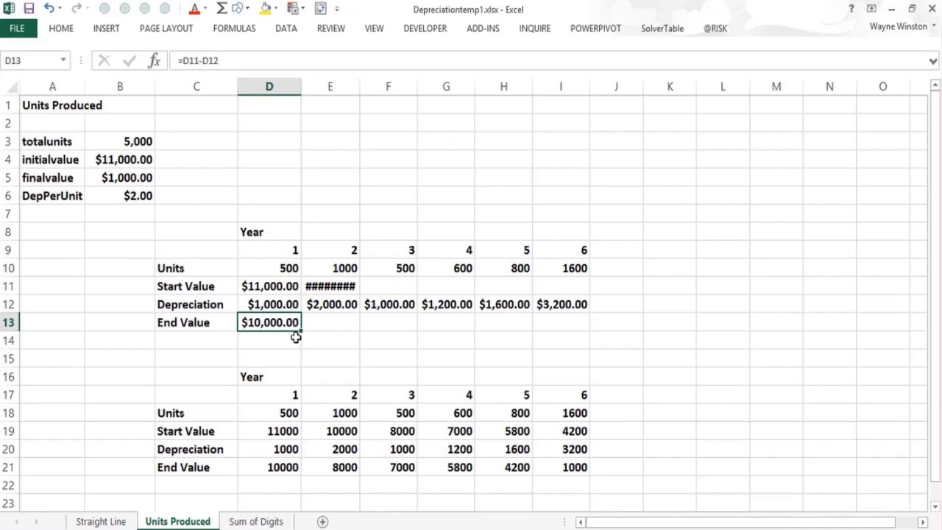
left_click_drag(302, 331, 572, 328)
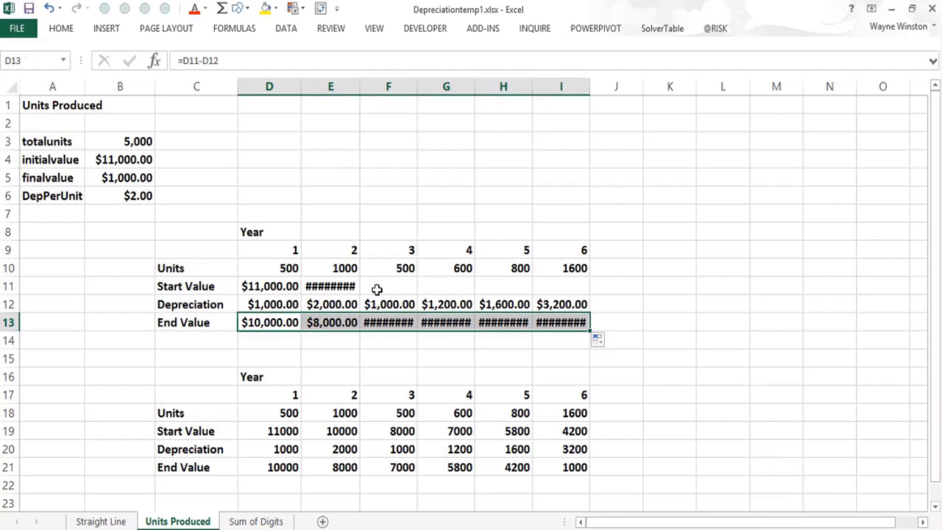
left_click(343, 286)
left_click_drag(358, 295, 591, 321)
Fit the widths of columns E through I to their contents.
left_click_drag(341, 93, 560, 92)
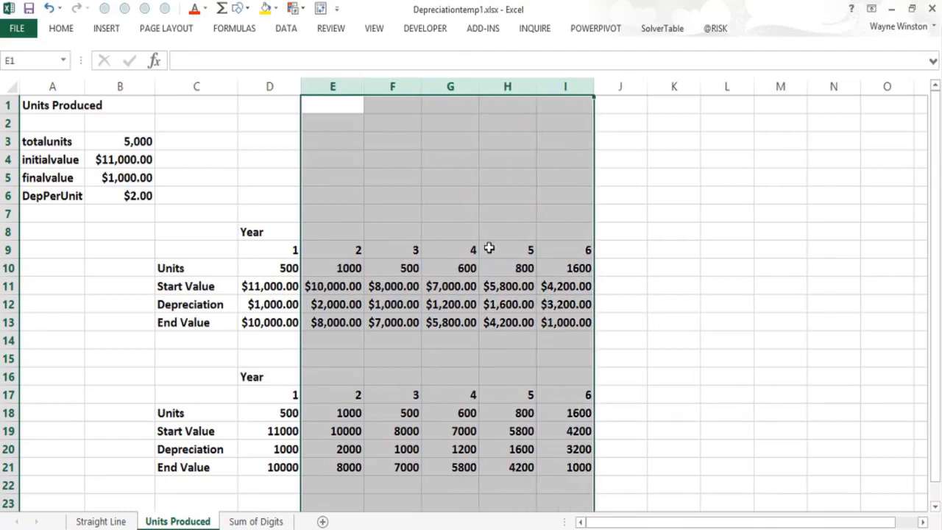
left_click(451, 354)
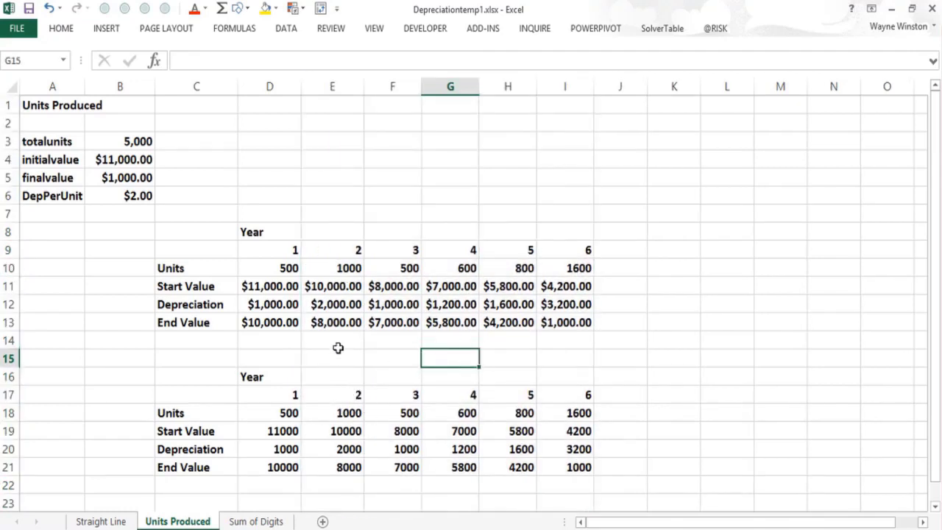
left_click(335, 324)
left_click(390, 322)
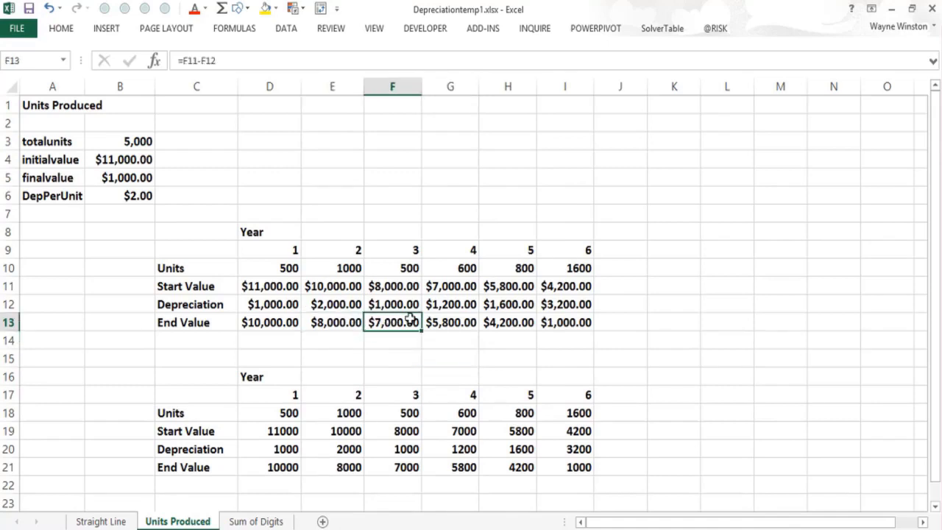
left_click(447, 321)
left_click(511, 337)
left_click(555, 341)
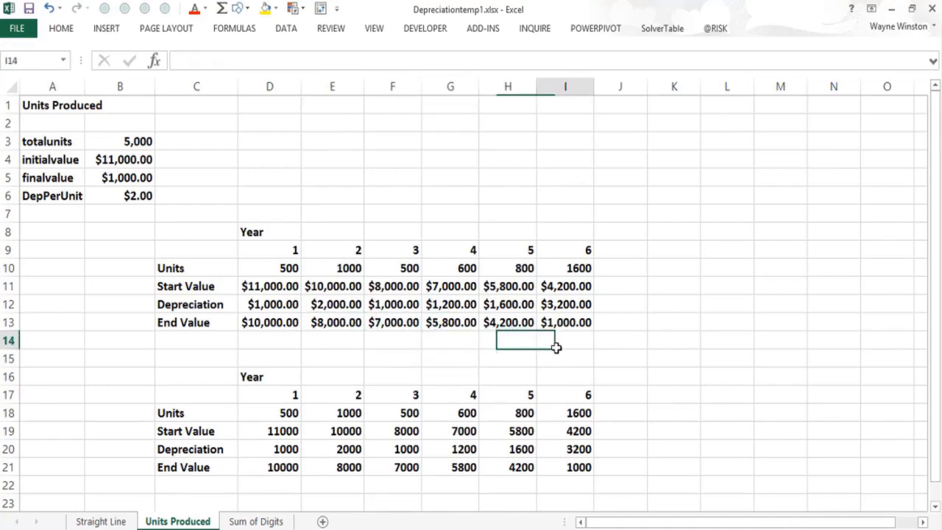
On the Sum of Digits sheet, calculate totaltodepreciate in B7 with the formula =B5-B6.
left_click(255, 521)
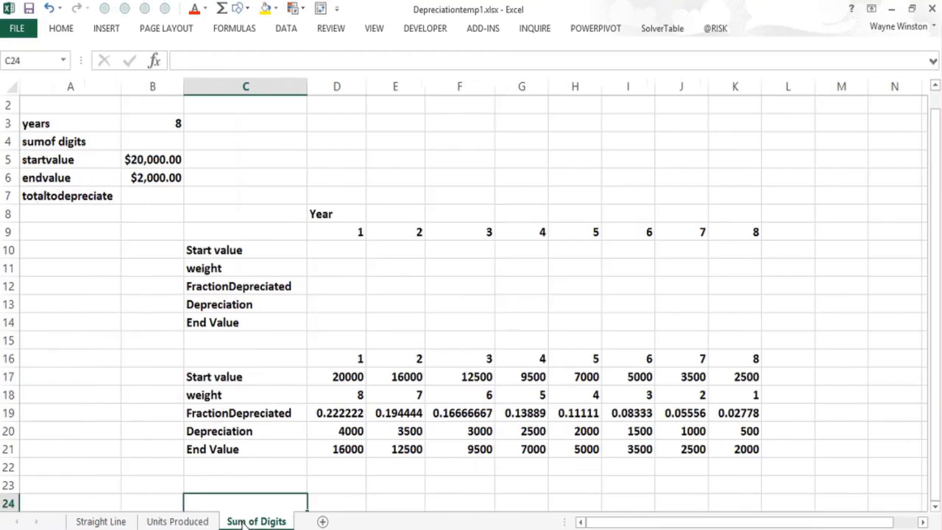
left_click(139, 143)
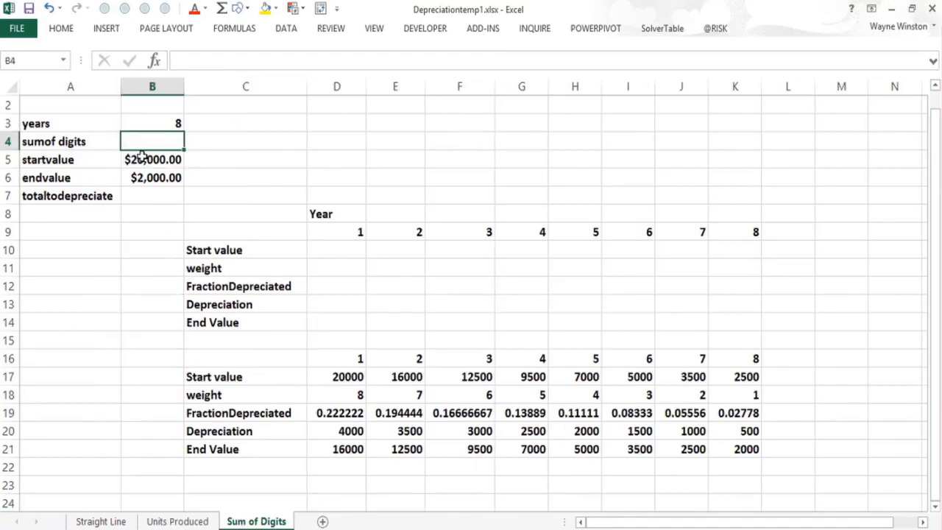
left_click(160, 160)
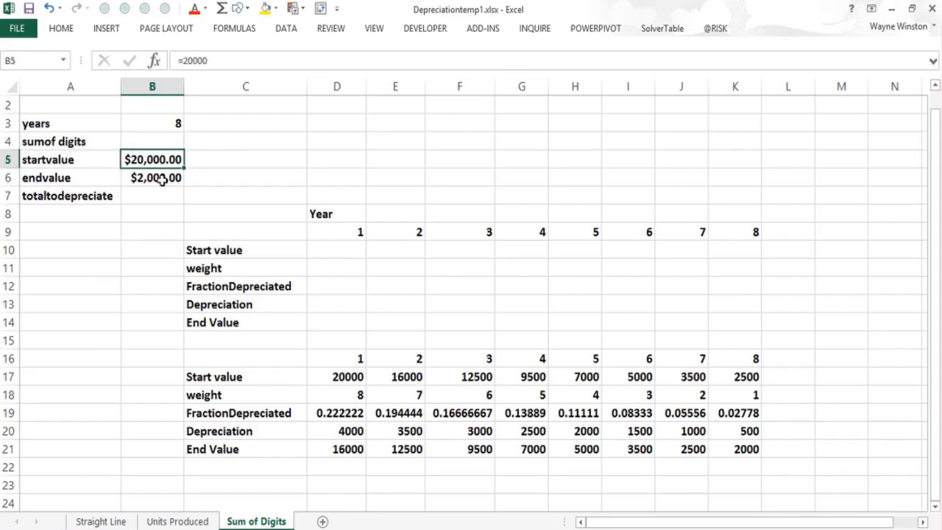
left_click(162, 180)
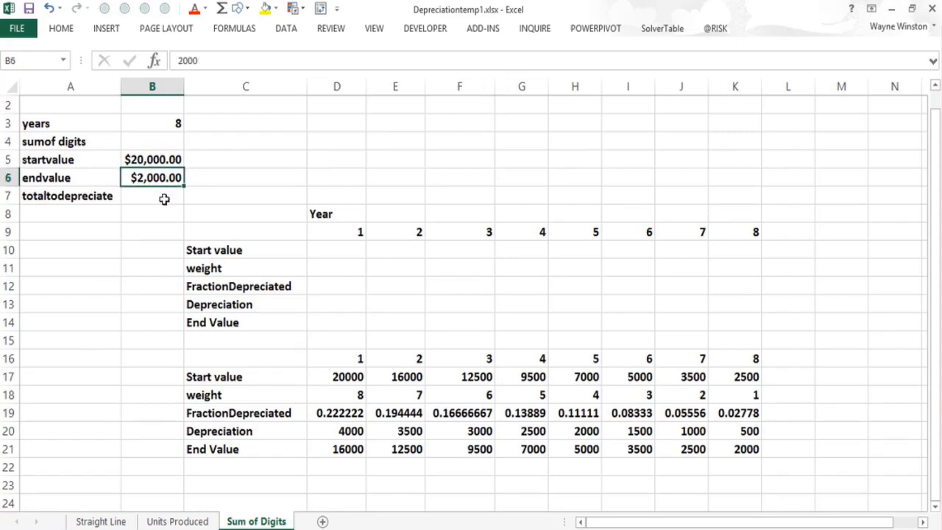
left_click(164, 199)
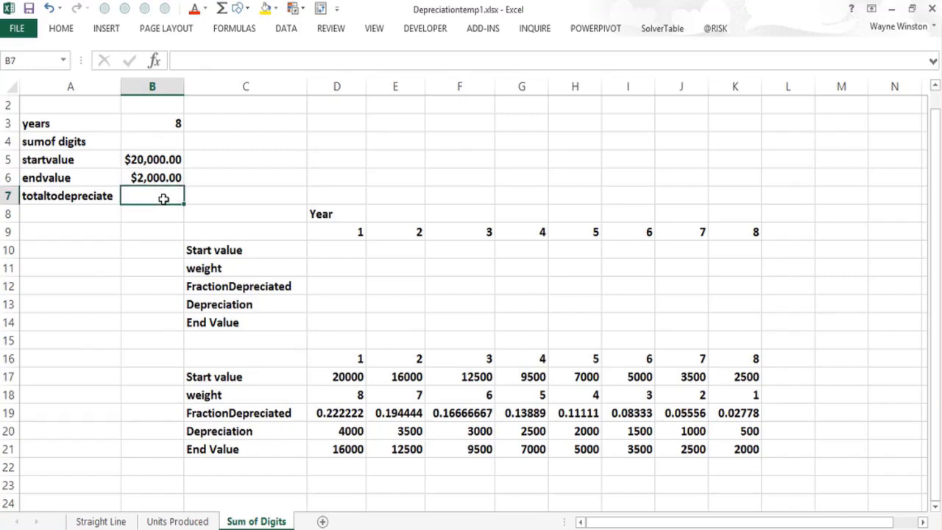
type("=")
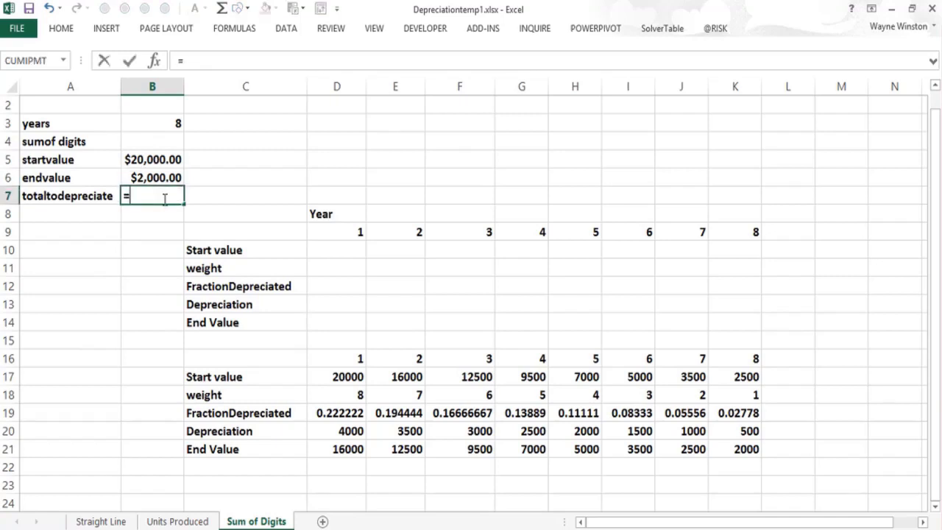
left_click(130, 158)
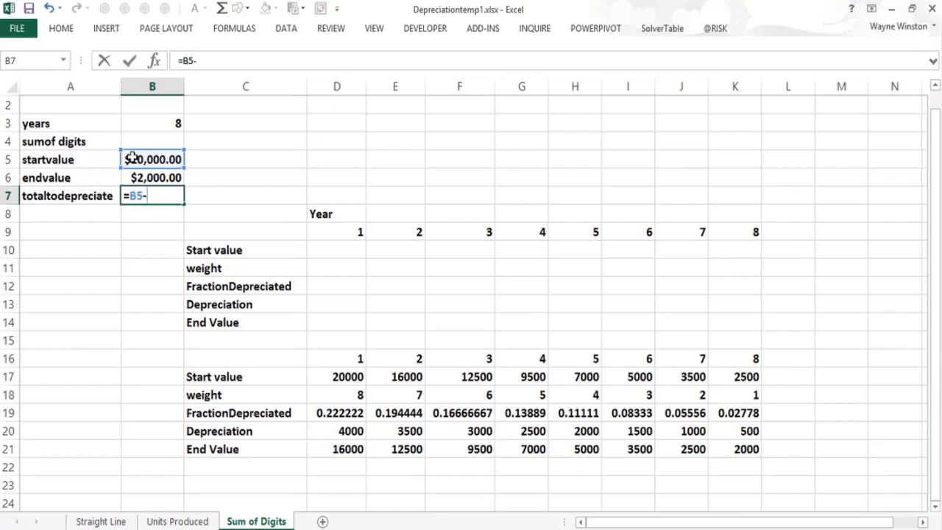
left_click(138, 176)
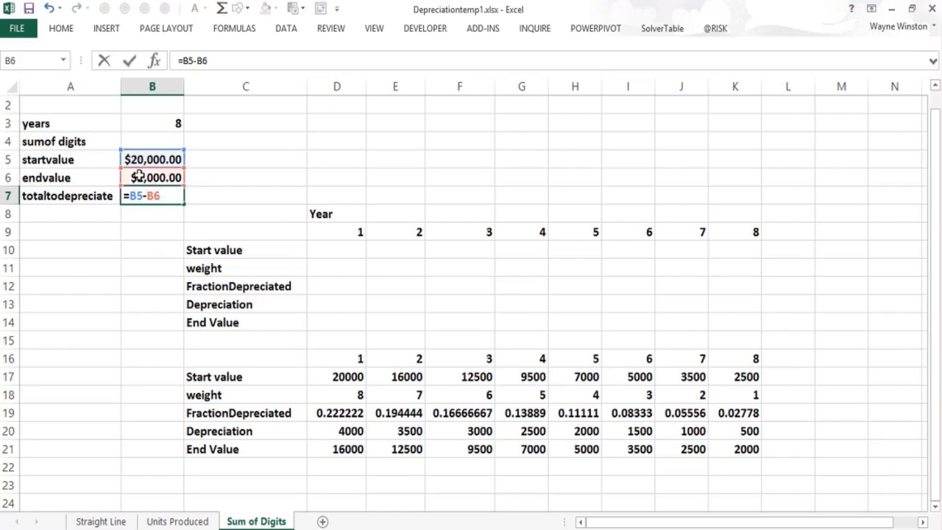
key("Return")
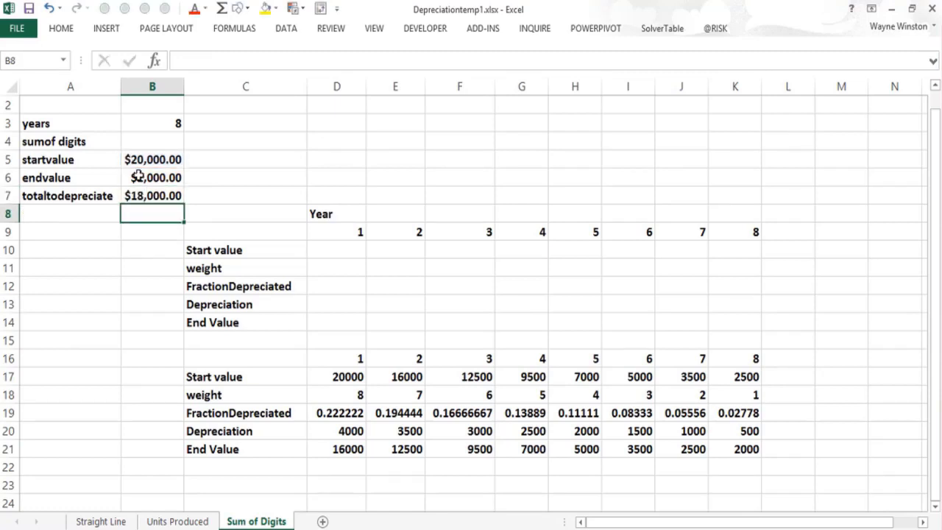
Write the note "sum of 1+2+...n-1+n" in E4 and its closed form "n(n+1)/2" in E5.
left_click(149, 141)
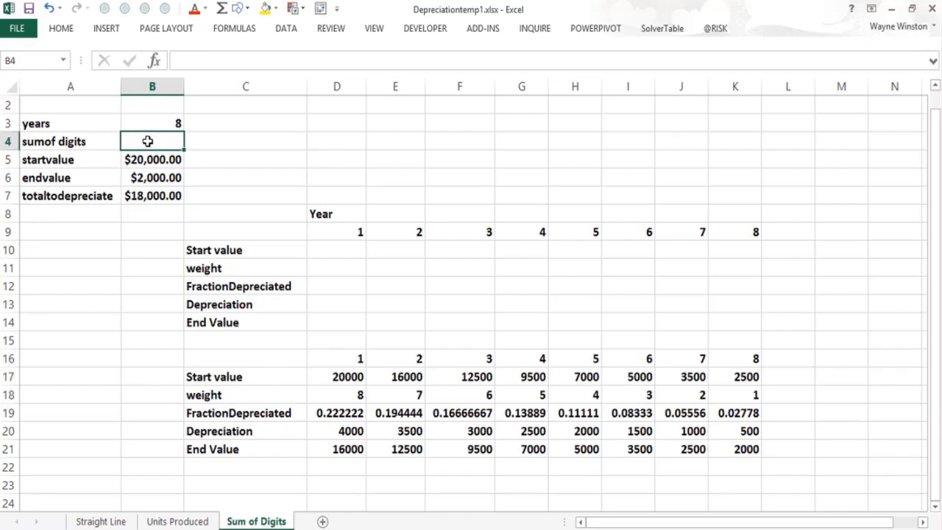
left_click(331, 229)
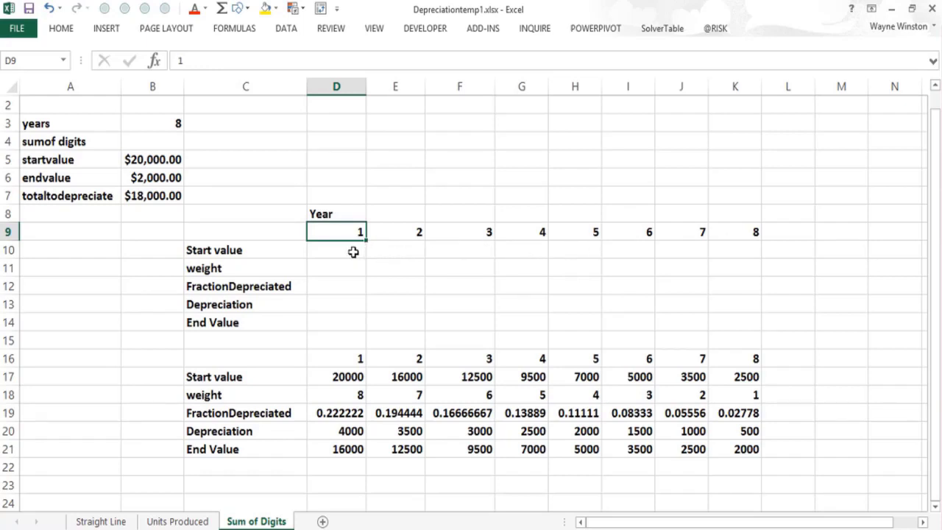
left_click(403, 140)
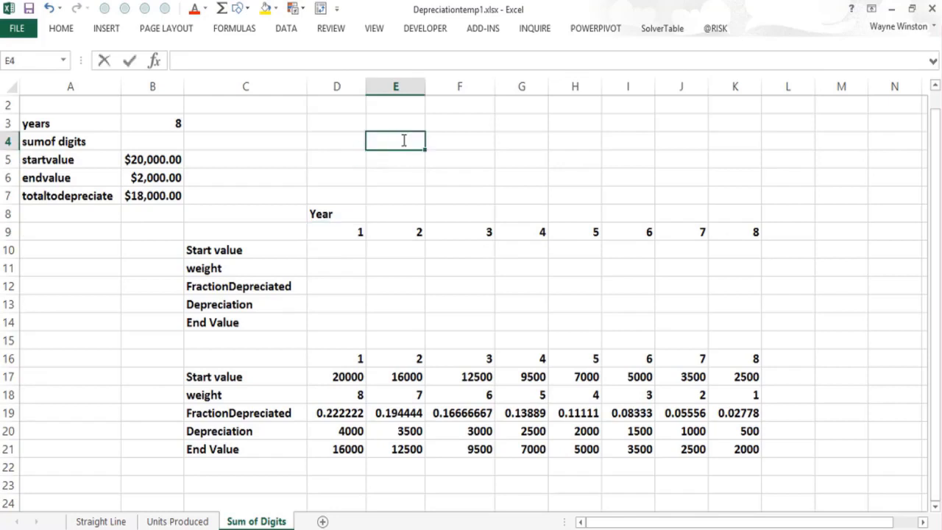
type("sum of 1+2")
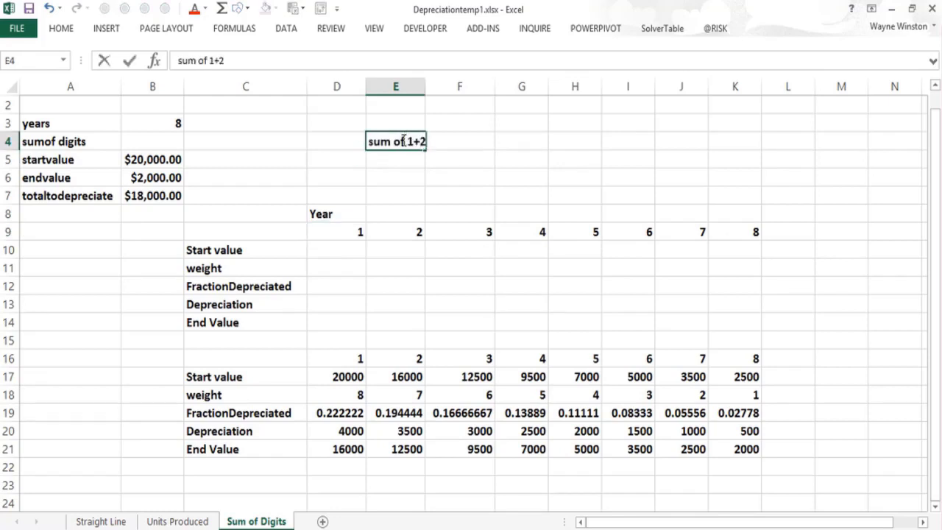
type("+...n-1+n")
key("Return")
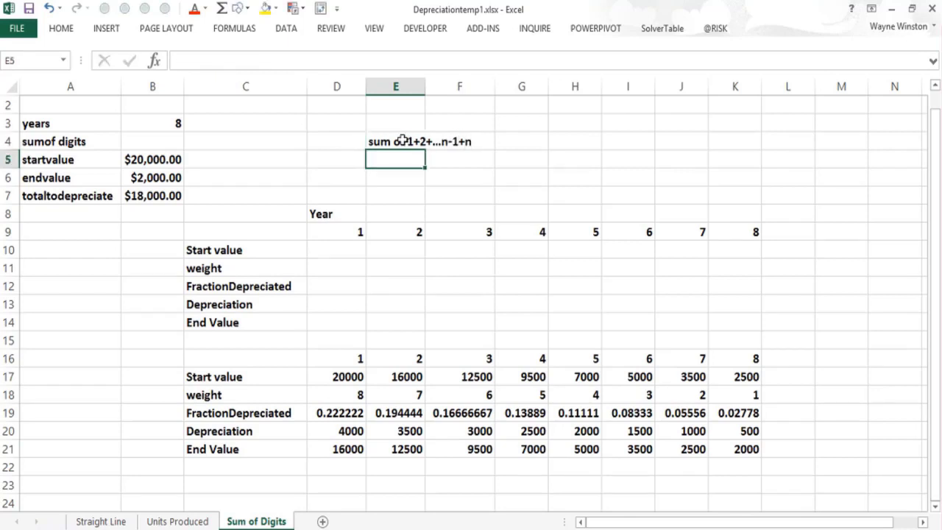
type("n")
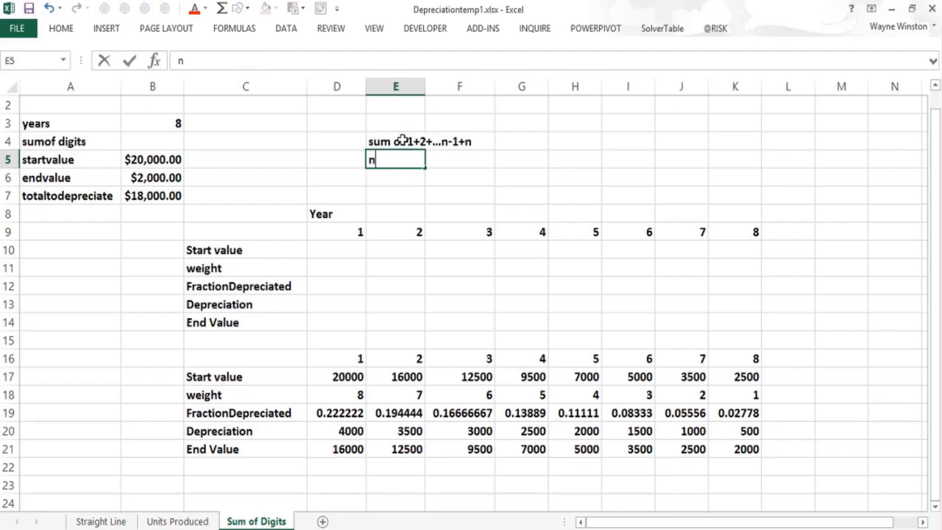
type("(n+1)/2")
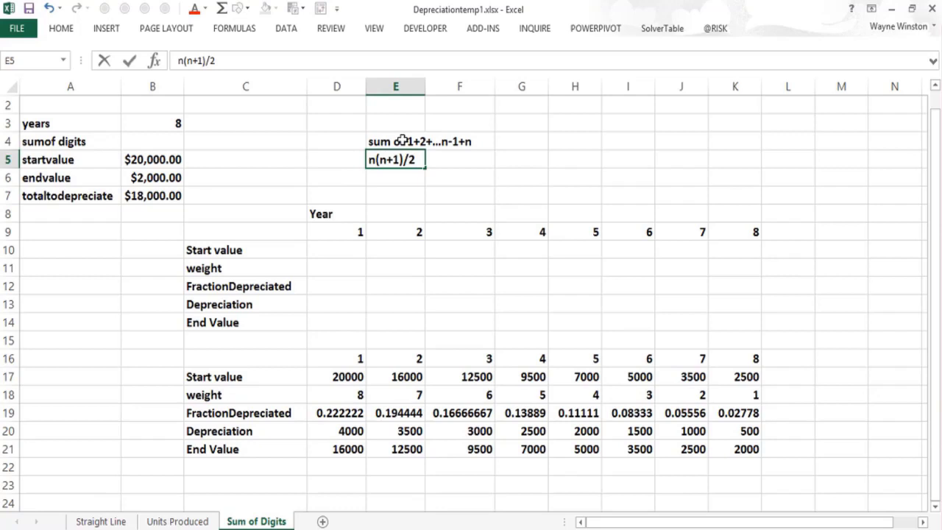
key("Return")
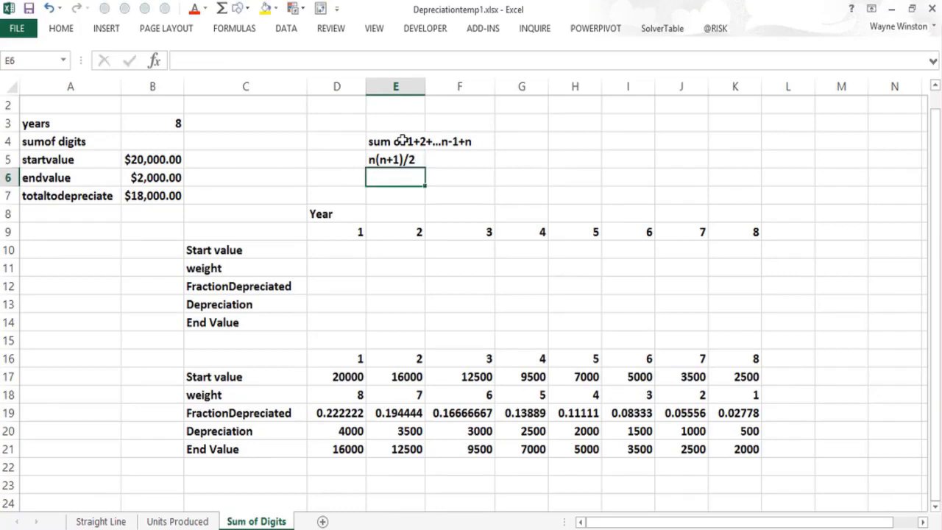
Add a worked example as text, with "1+2 +...99+100" in E6 and "101*50=101*100/2" in E7.
type("1+2")
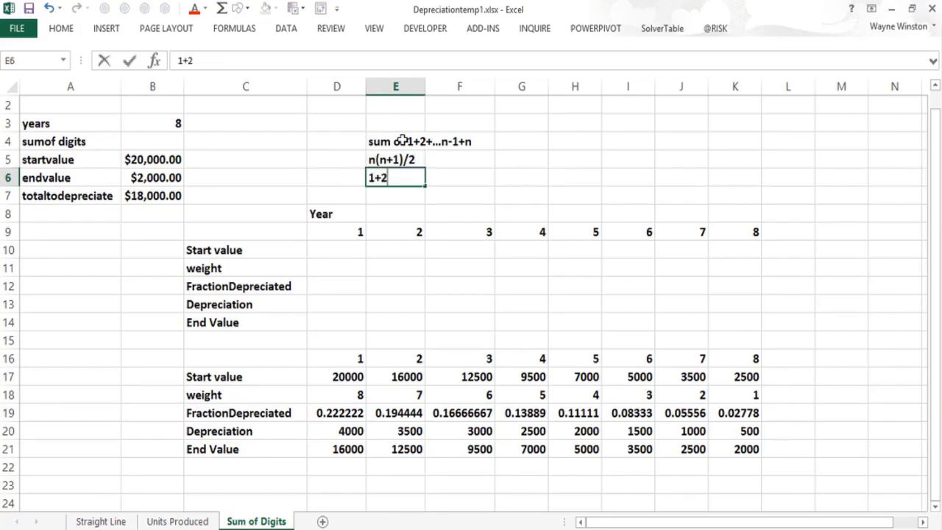
type(" +...99+100")
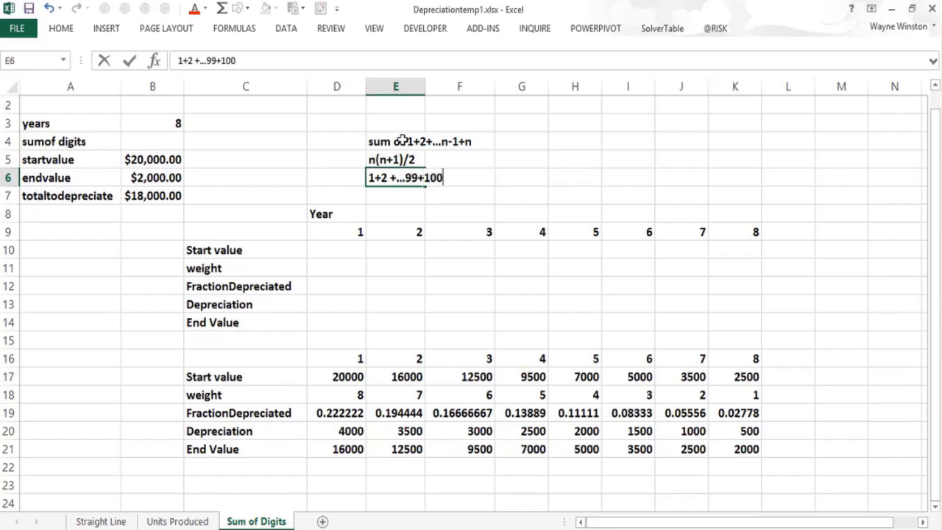
key("Return")
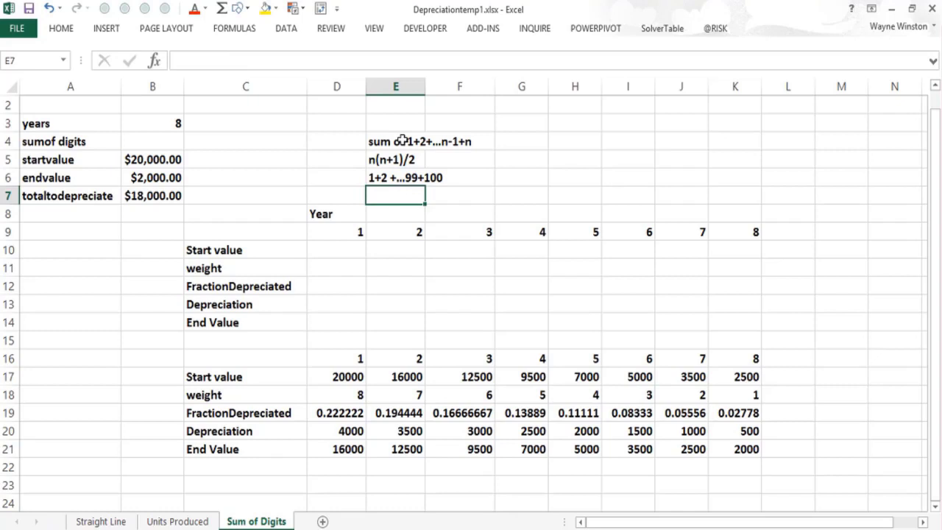
type("10")
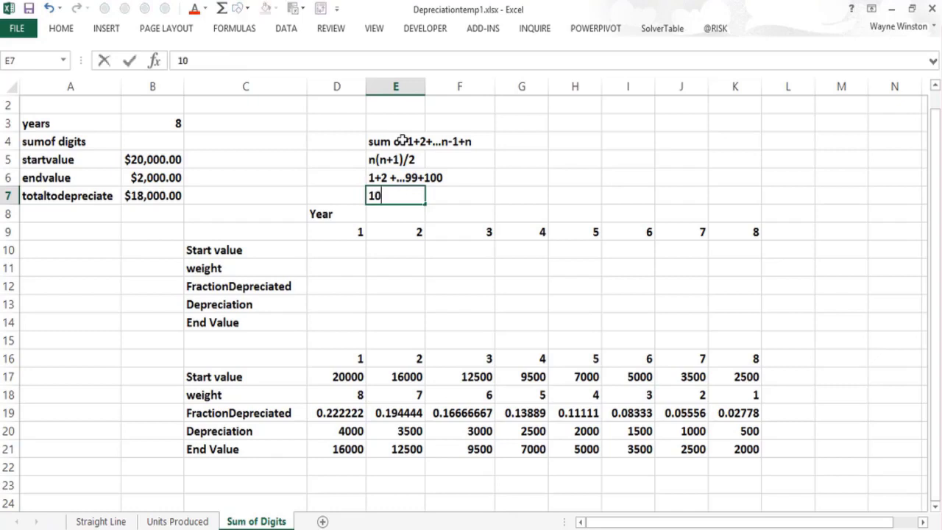
type("1*50=101*100/2")
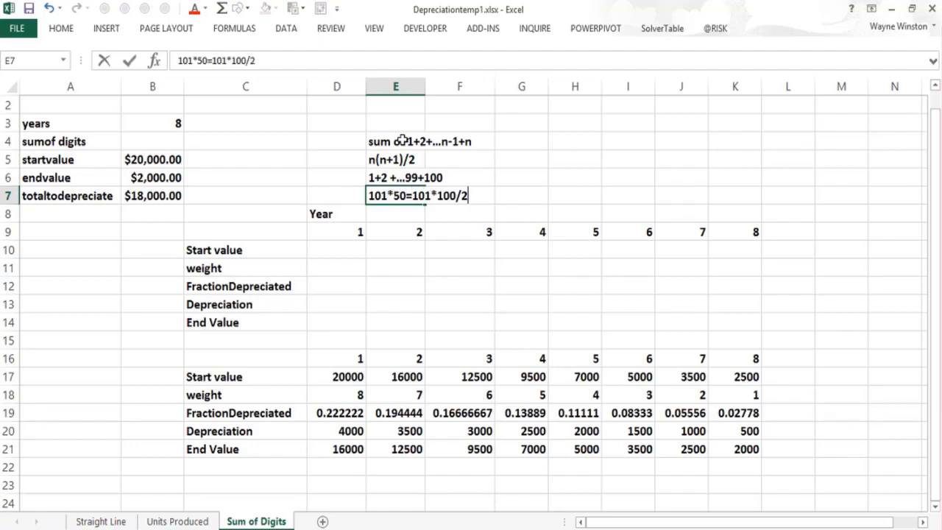
key("Return")
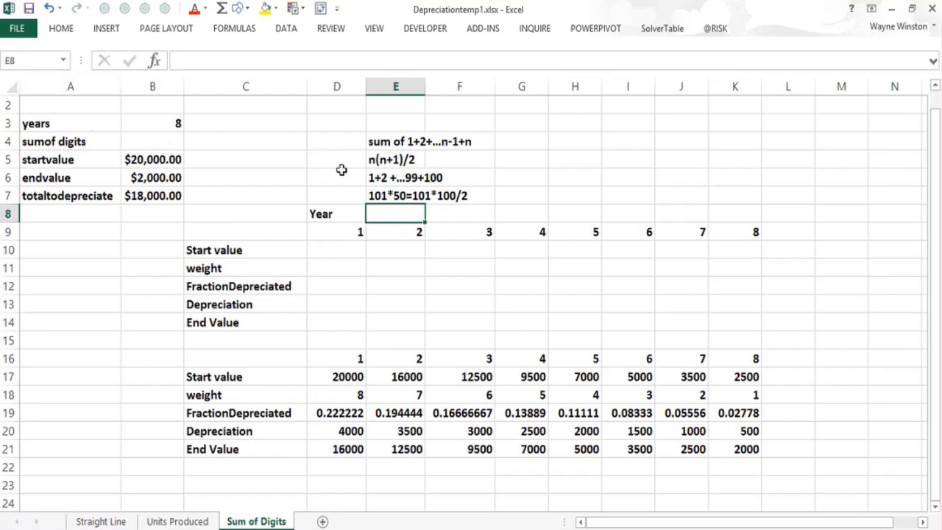
Calculate the sum of digits in B4 with the formula =B3*(B3+1)/2.
left_click(162, 145)
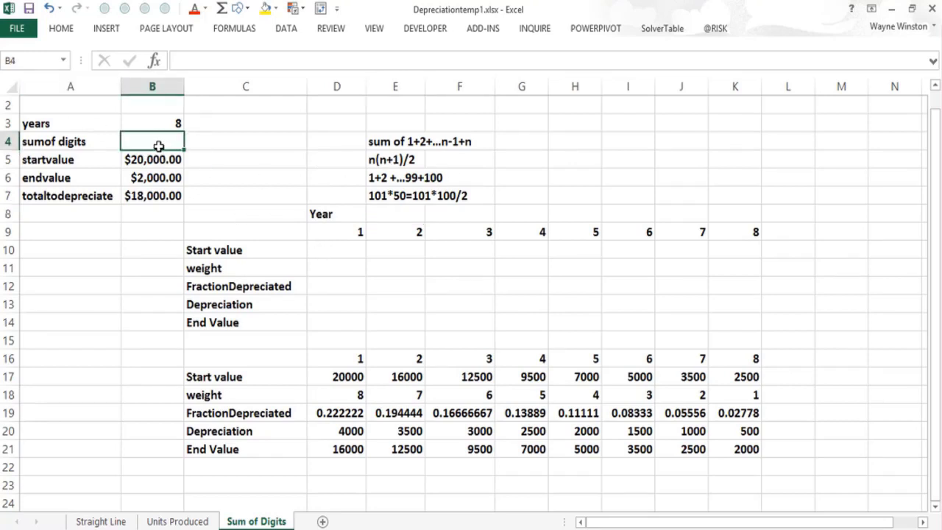
type("=")
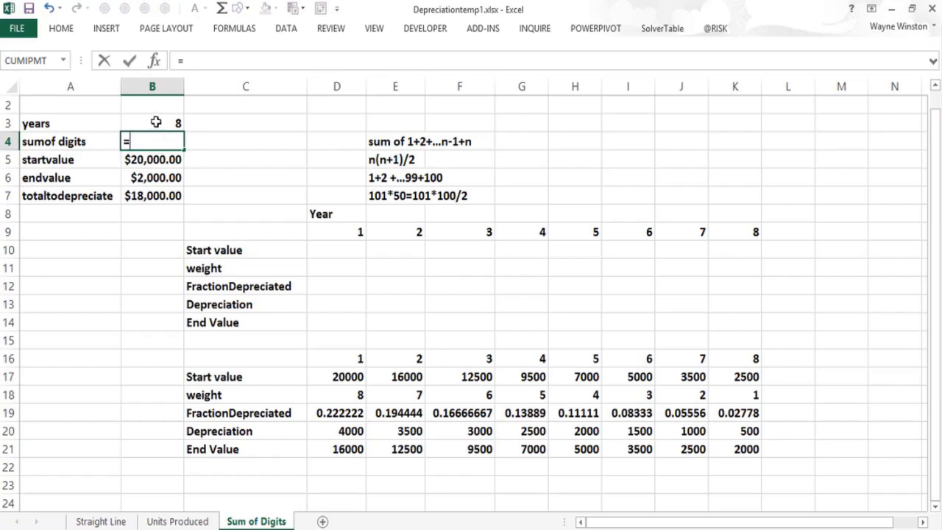
left_click(157, 122)
type("*(")
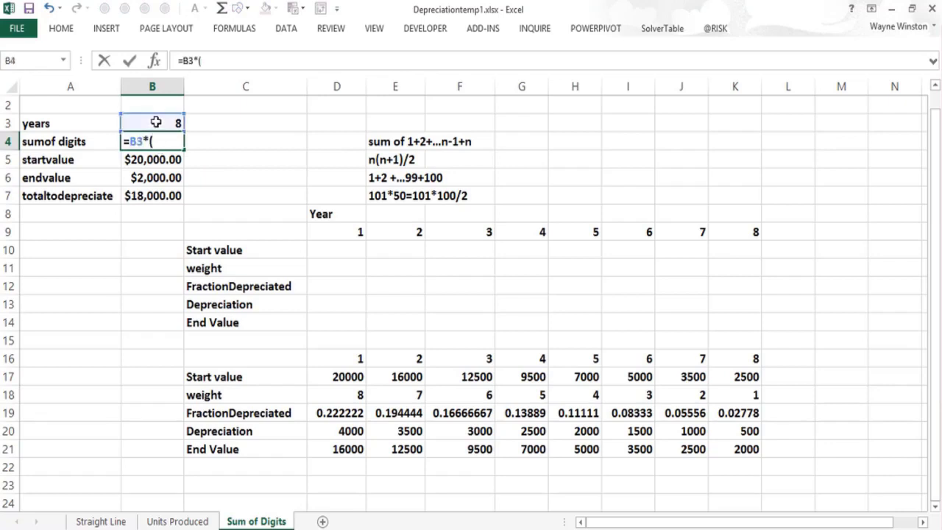
left_click(156, 122)
type("+1)/2")
key("Return")
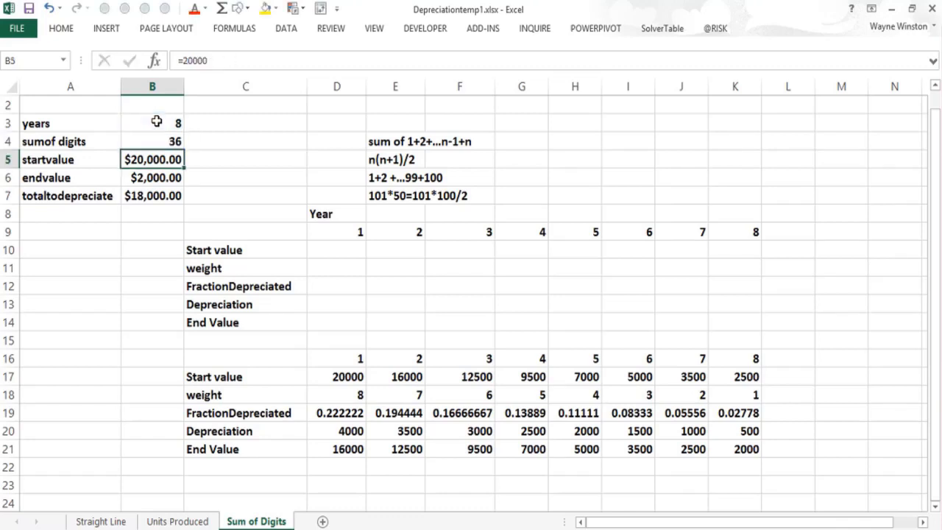
Enter the weights 8 and 7 in D11 and E11 and fill the descending series through K11 down to 1.
left_click(341, 274)
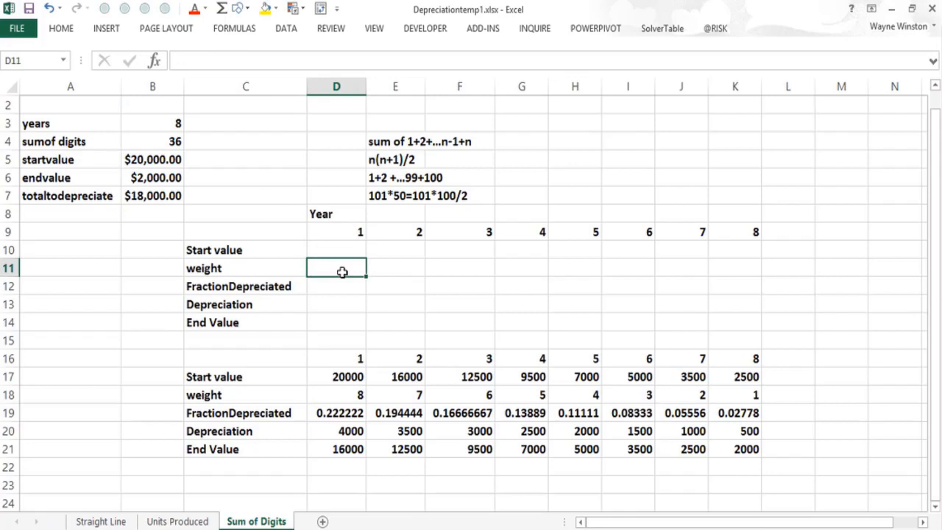
type("8")
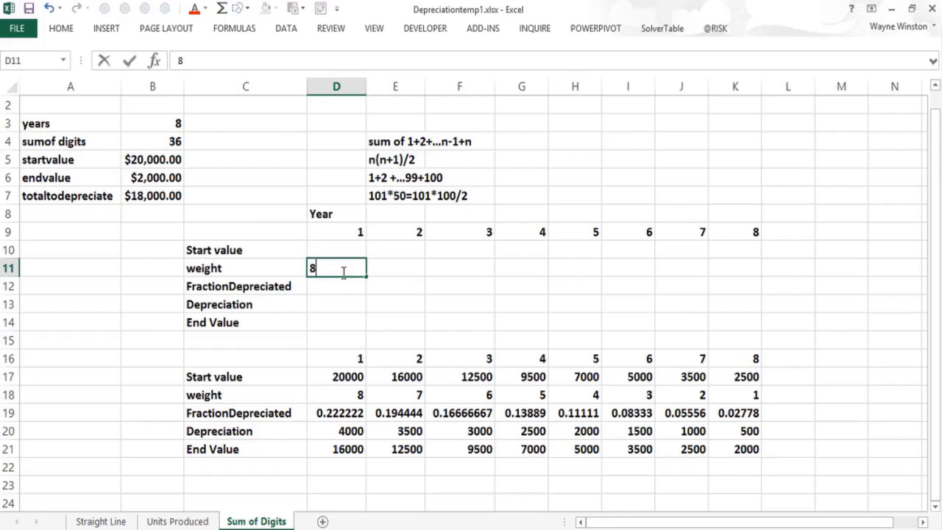
key("Tab")
type("7")
key("Tab")
left_click_drag(342, 273, 745, 280)
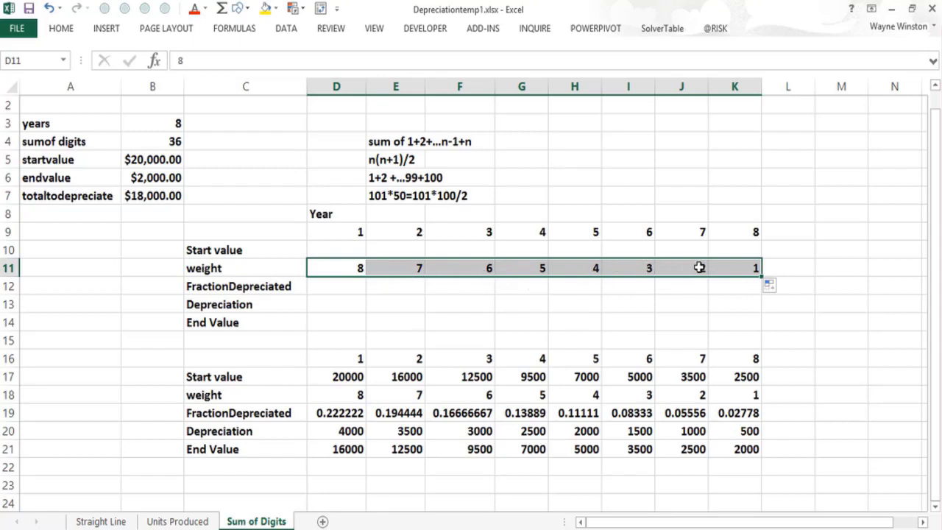
Examine how the yearly weights and totaltodepreciate relate to the fractions depreciated in the completed reference table.
left_click(351, 269)
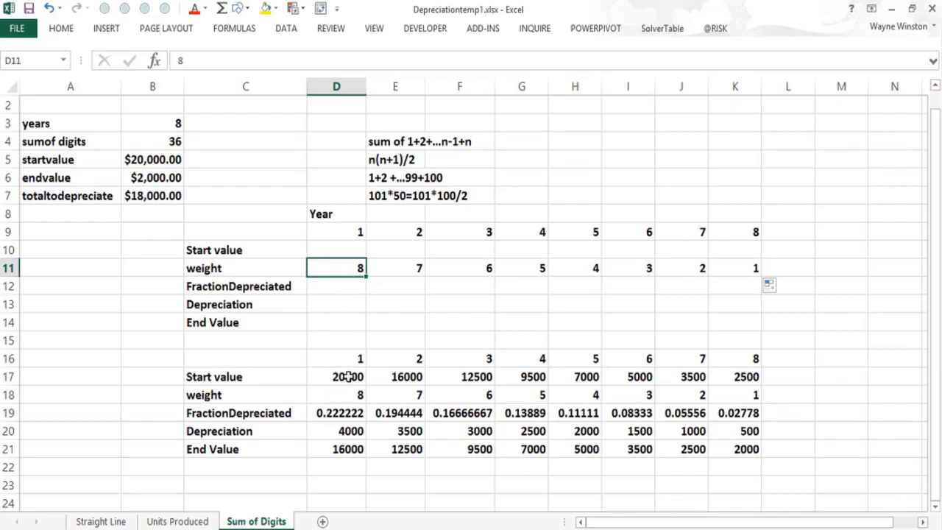
left_click(336, 412)
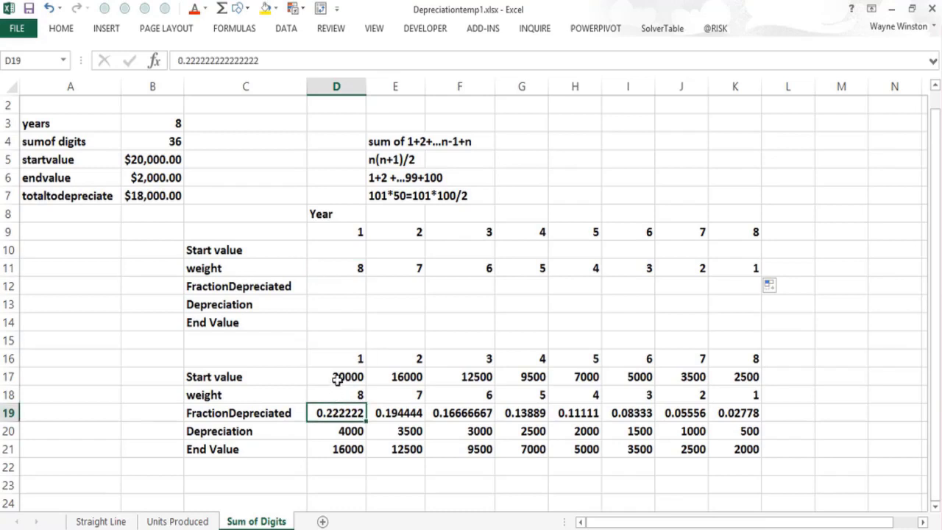
left_click(336, 377)
left_click(335, 414)
left_click(139, 194)
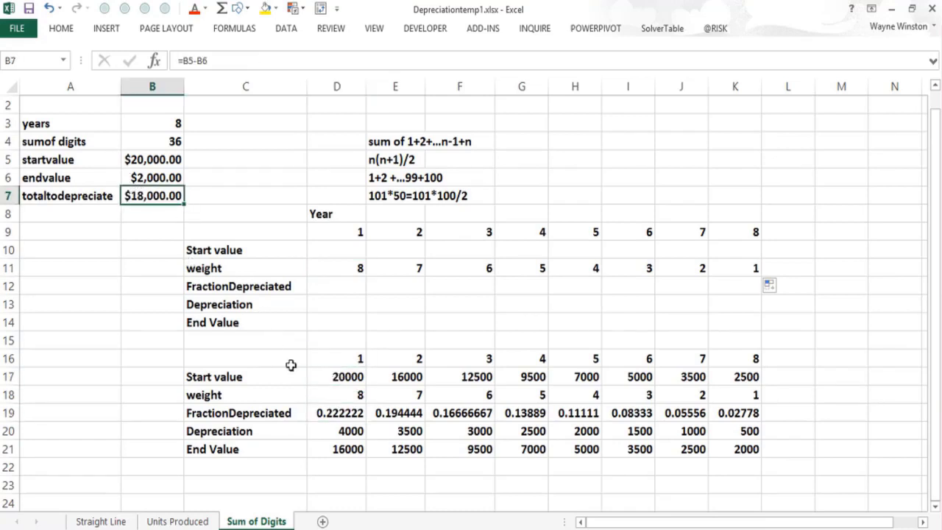
left_click(342, 413)
left_click(398, 270)
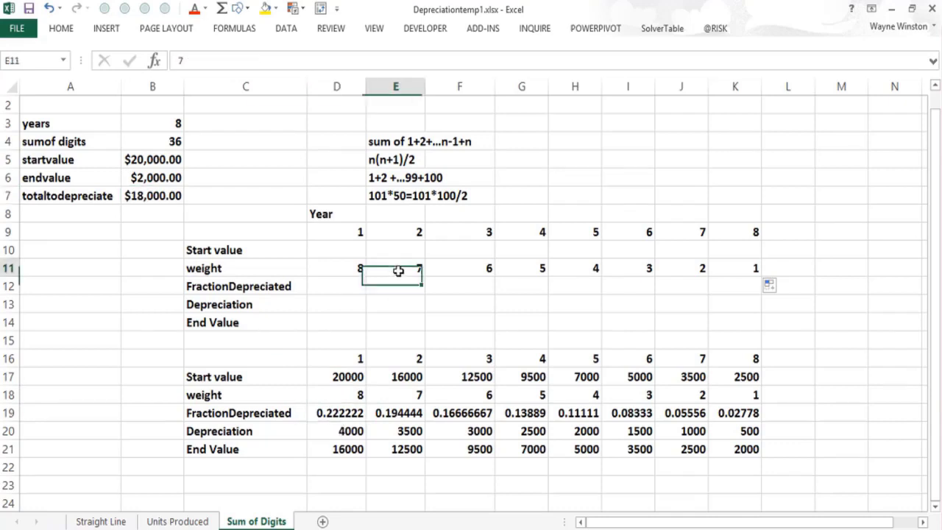
left_click(140, 193)
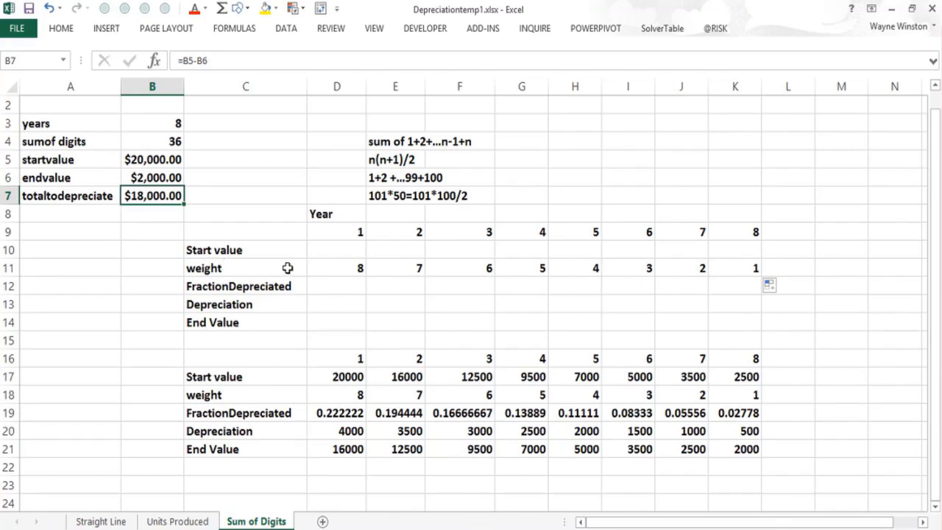
Link the year 1 start value in D10 to the startvalue with =B5 and autofit column D.
left_click(317, 247)
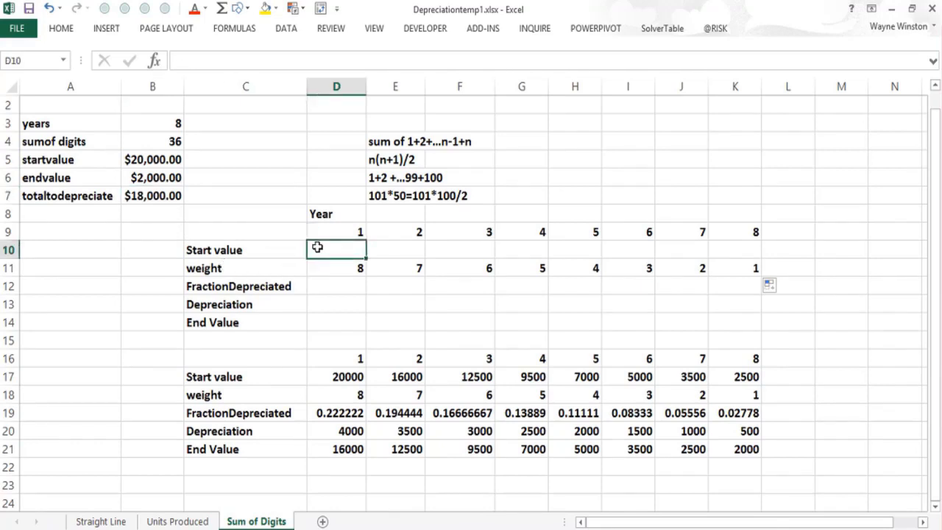
type("=")
left_click(147, 165)
key("Return")
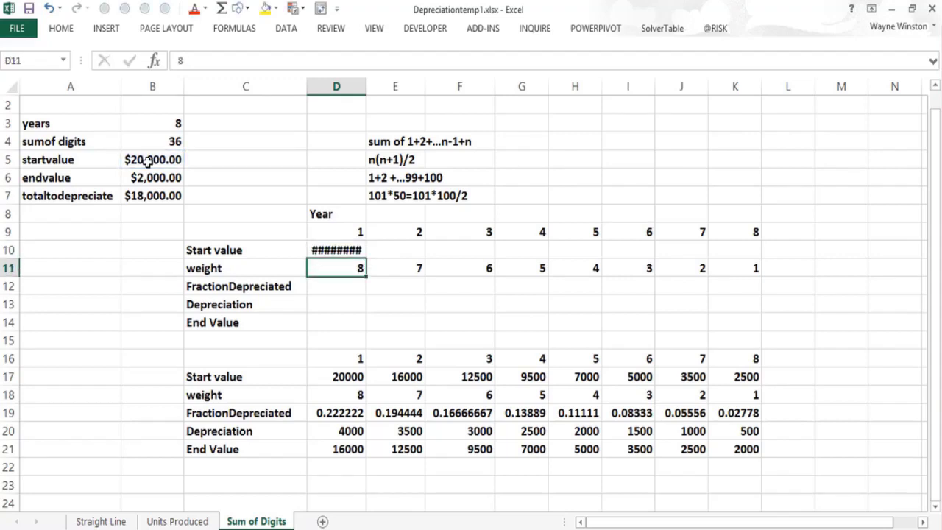
double_click(365, 86)
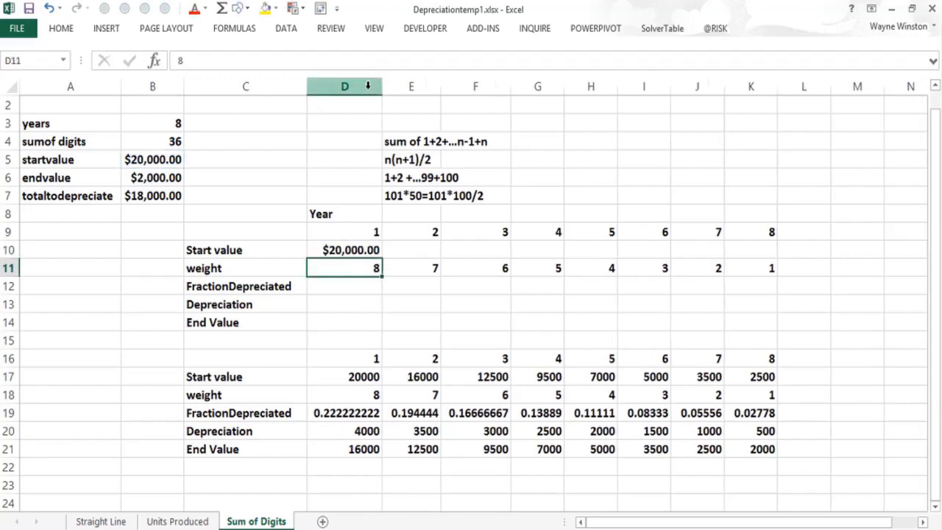
Calculate FractionDepreciated in D12 with =D11/$B$4 and fill the formula across through K12.
left_click(340, 289)
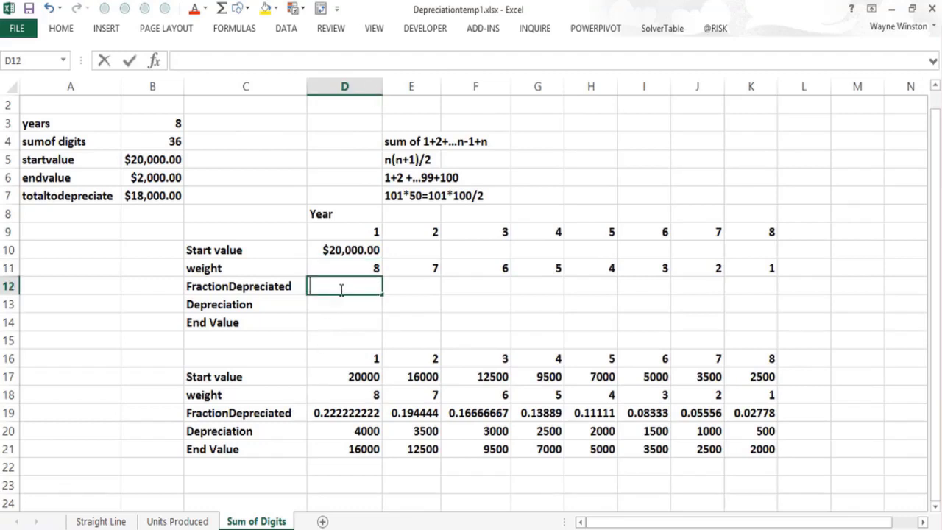
type("=")
left_click(339, 269)
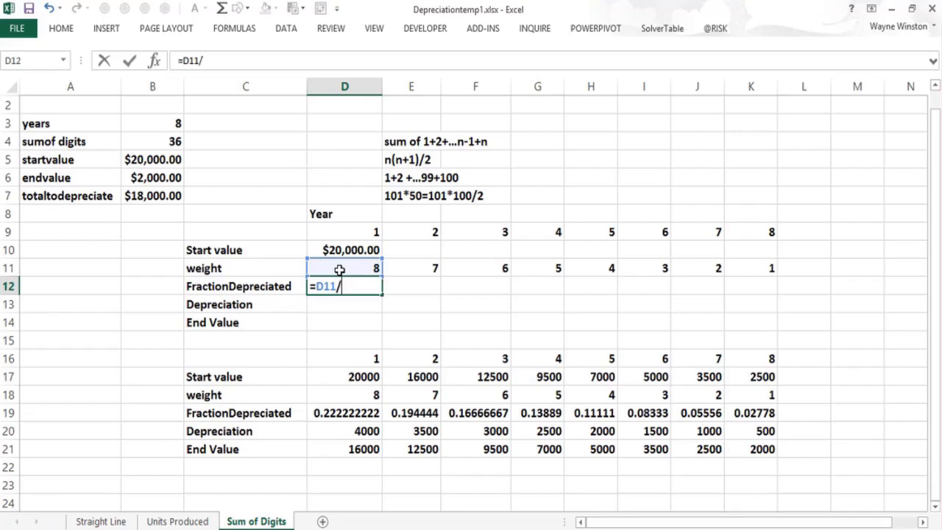
type("/")
left_click(154, 144)
key("F4")
key("Return")
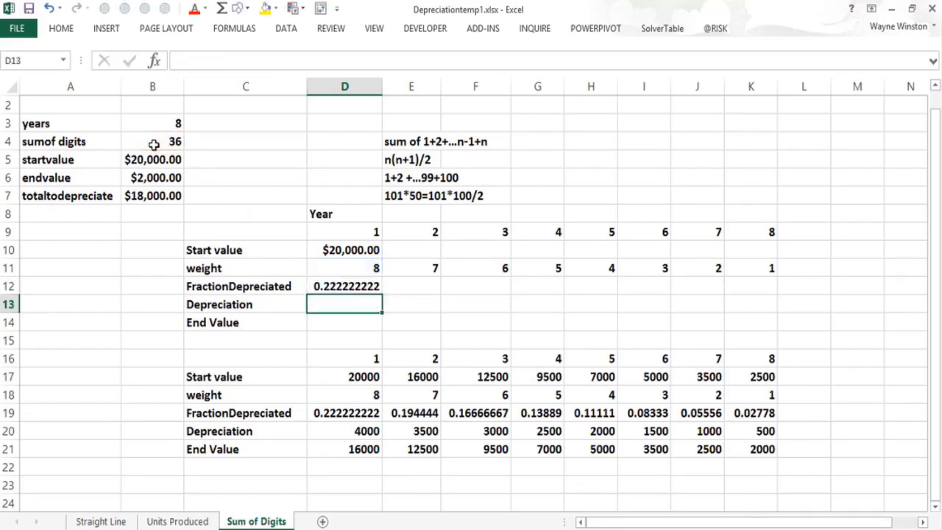
left_click(375, 287)
left_click_drag(383, 293, 801, 294)
Add a check total of the depreciated fractions in L12 with the formula =SUM(D12:K12).
left_click(807, 297)
type("=s8")
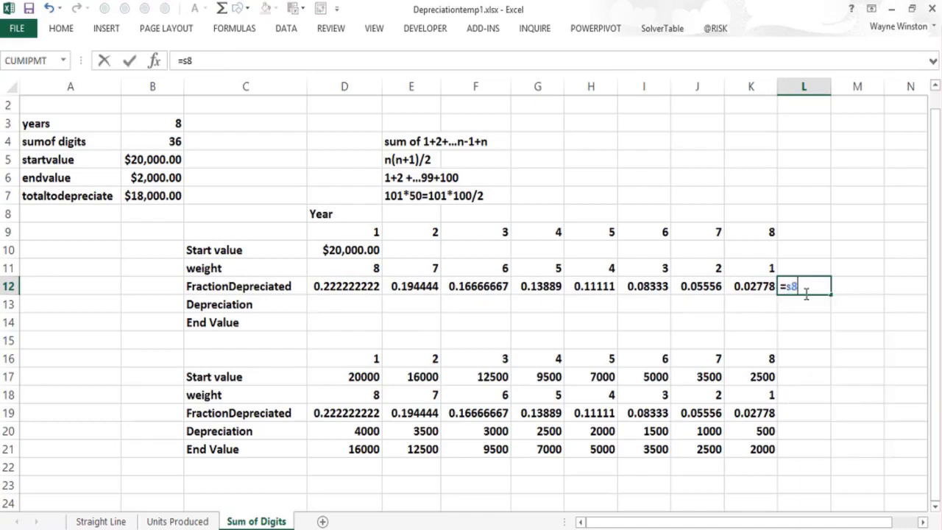
key("BackSpace")
type("um(")
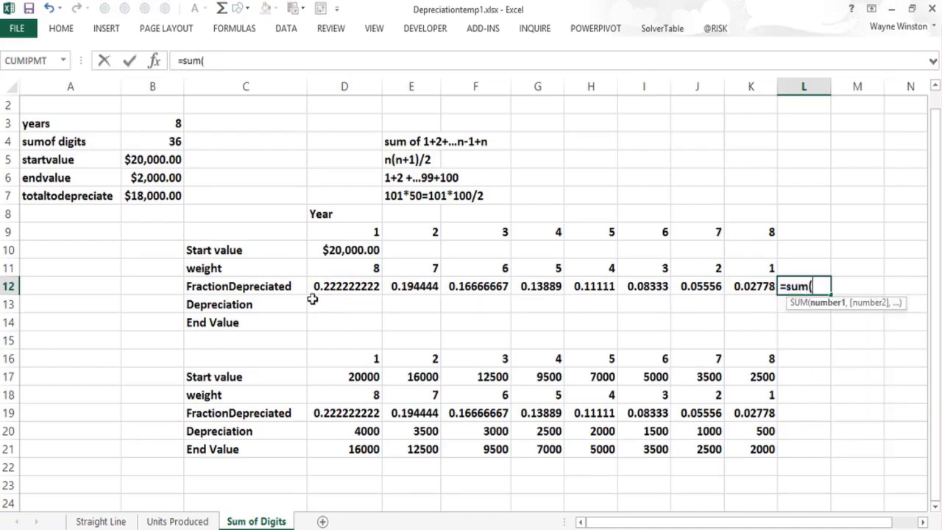
left_click_drag(347, 284, 729, 279)
key("Return")
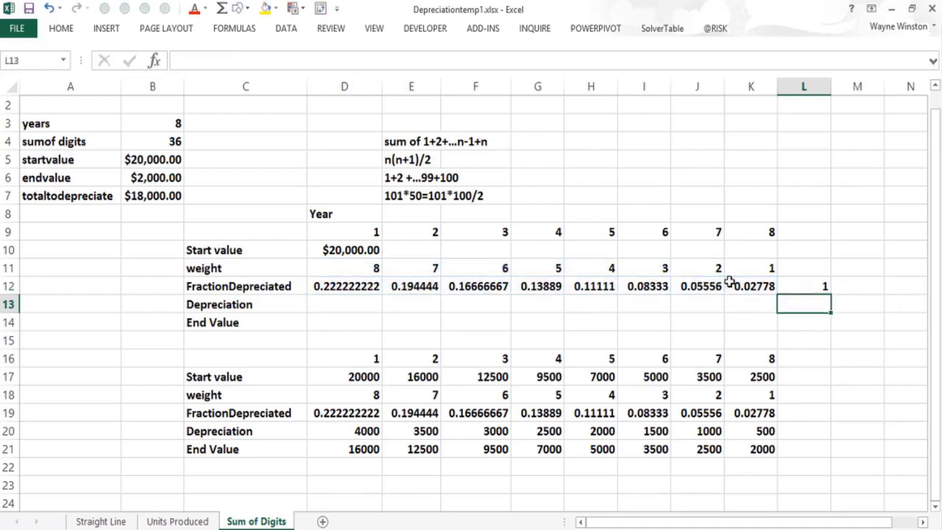
Calculate the yearly Depreciation in D13 with =D12*$B$7 and fill the formula across through K13.
left_click(361, 307)
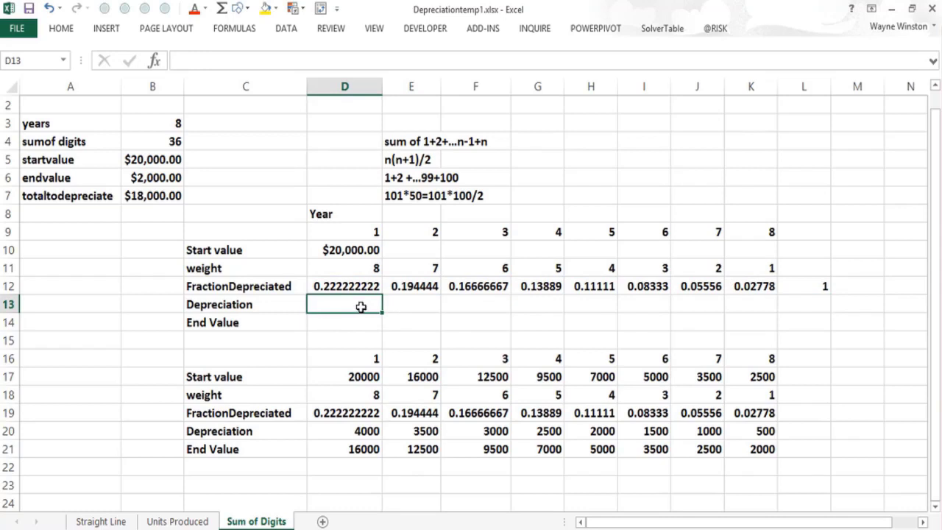
type("=")
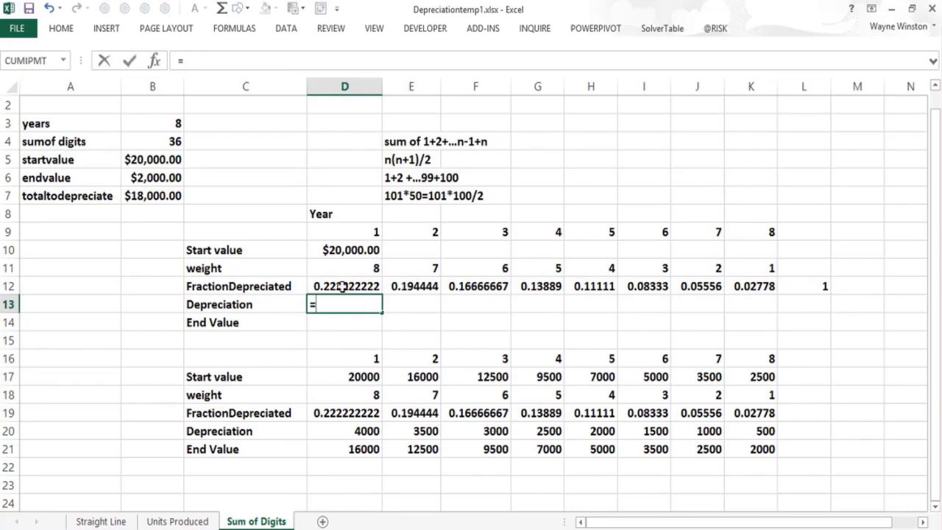
left_click(343, 286)
type("*")
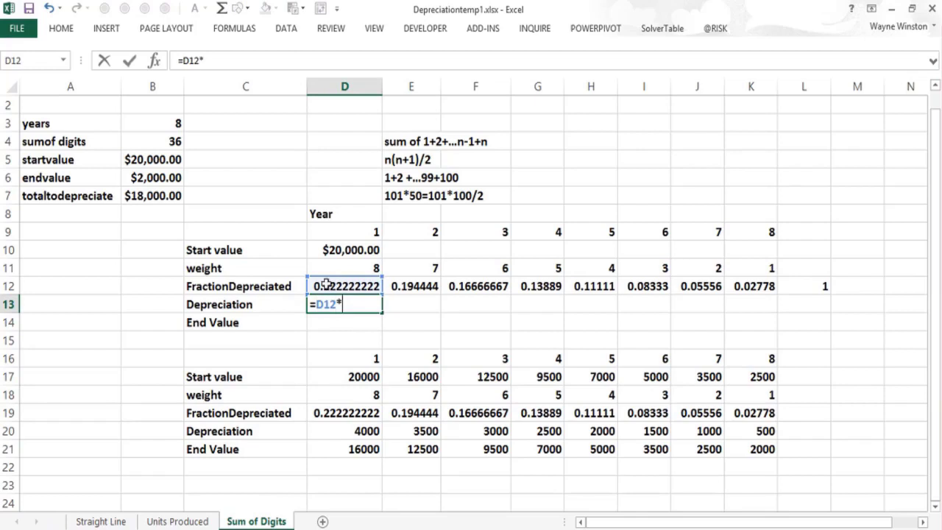
left_click(134, 196)
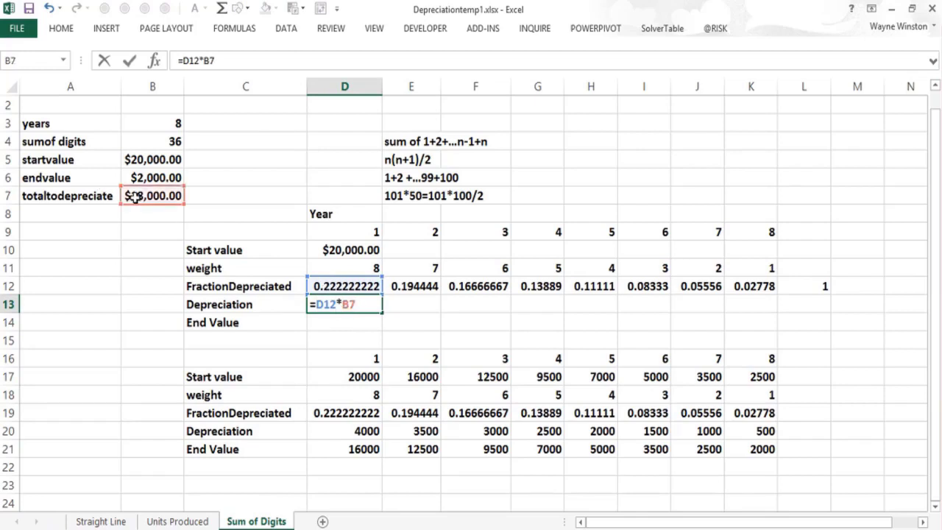
key("F4")
key("Return")
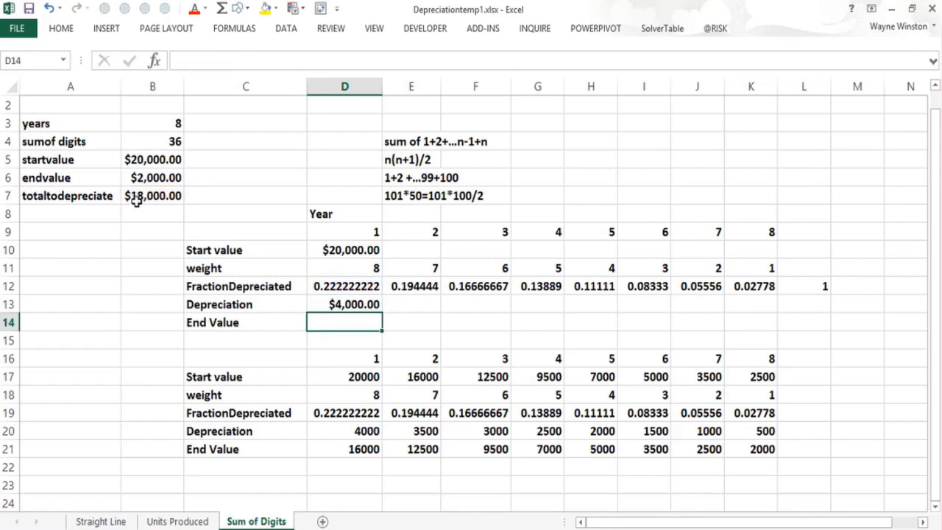
left_click(377, 304)
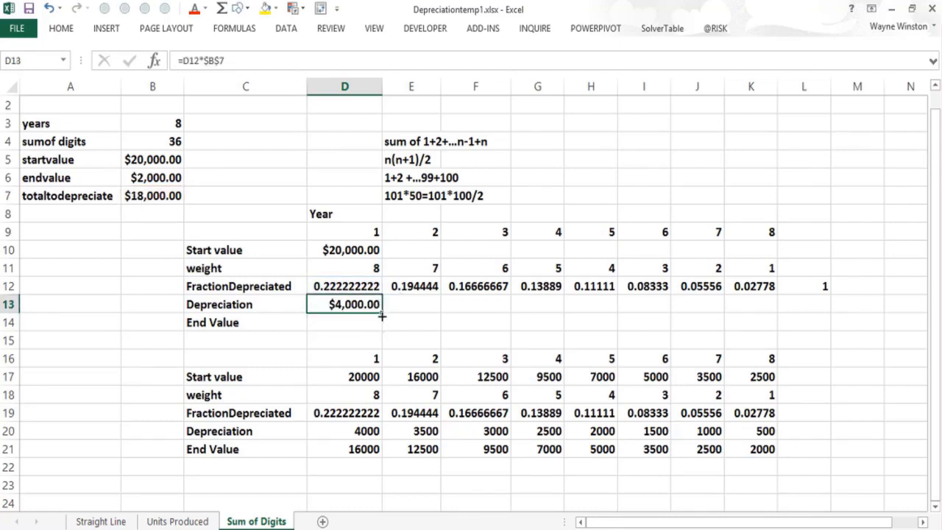
left_click_drag(382, 314, 766, 318)
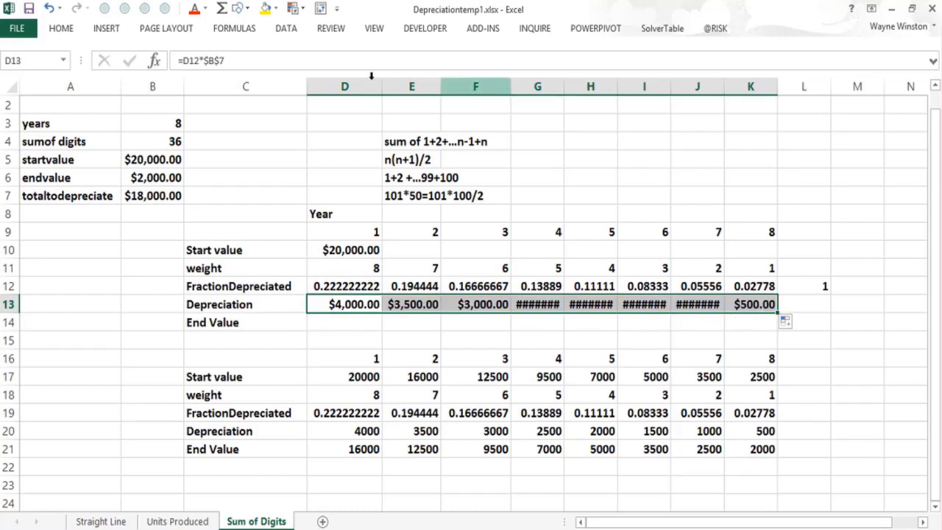
Autofit the widths of columns D through K so the currency amounts fit.
left_click_drag(345, 86, 743, 86)
double_click(670, 89)
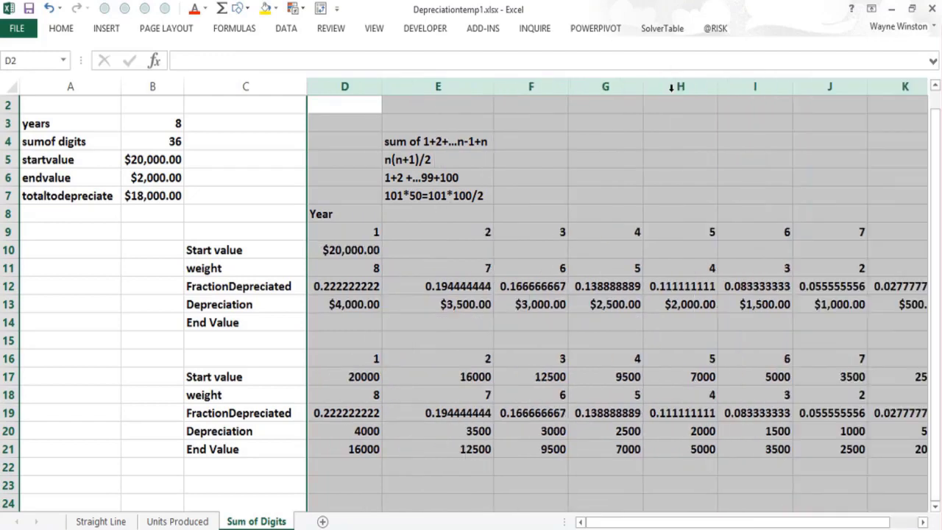
left_click(338, 335)
key("Right")
key("Right")
key("Right")
key("Right")
key("Right")
key("Right")
key("Right")
key("Right")
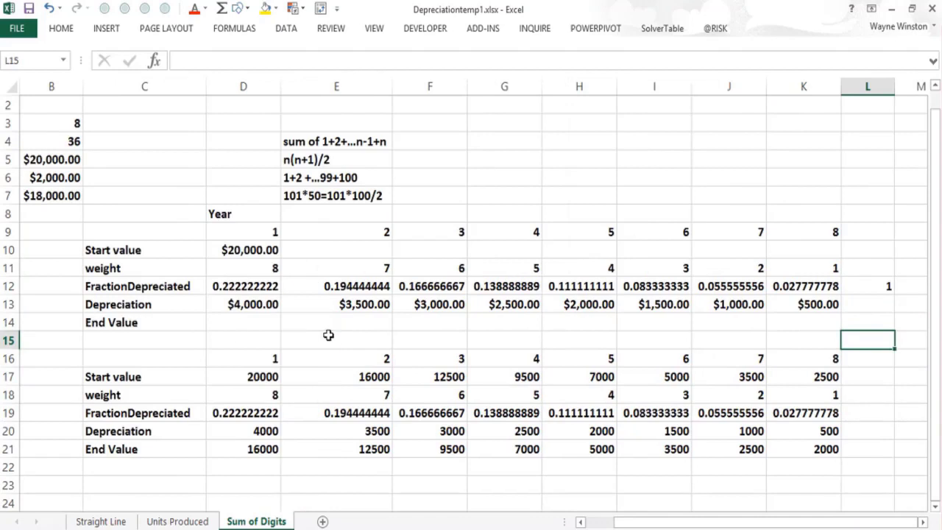
Calculate the year 1 End Value in D14 with the formula =D10-D13.
left_click(222, 320)
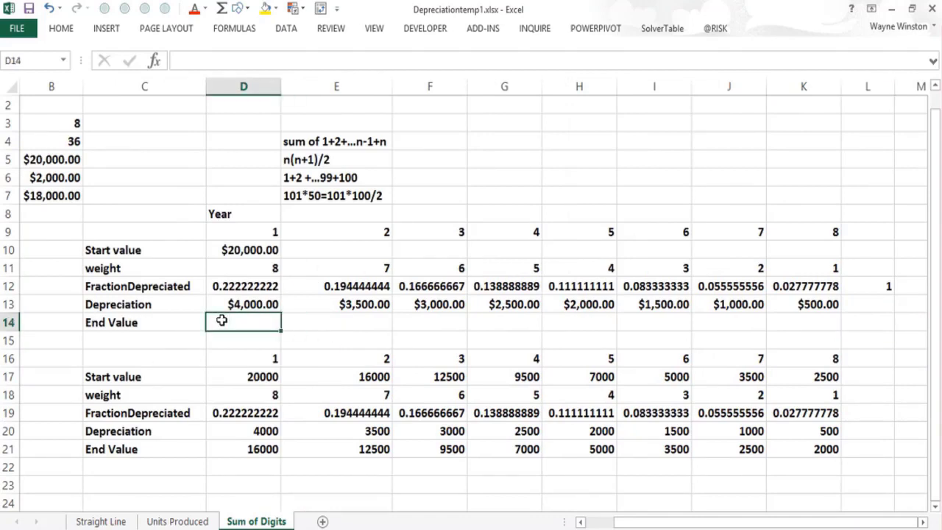
type("=")
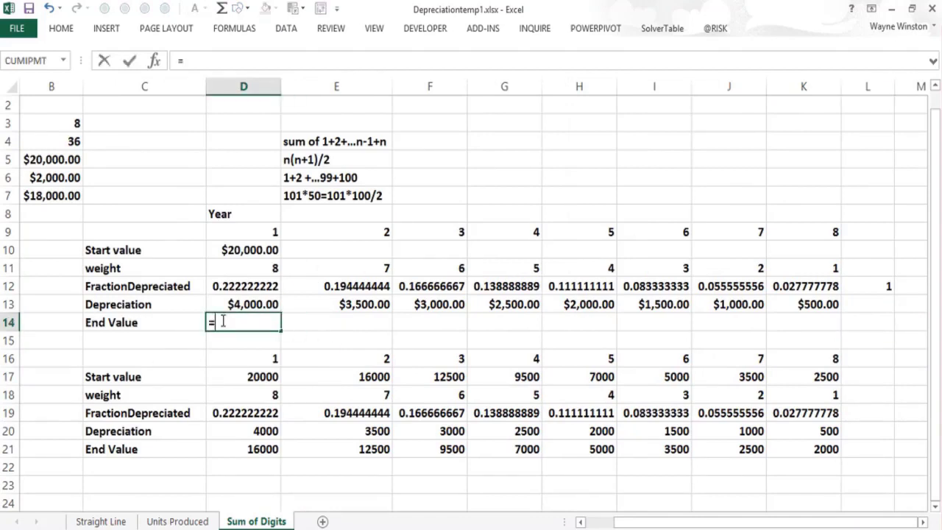
left_click(243, 240)
type("-")
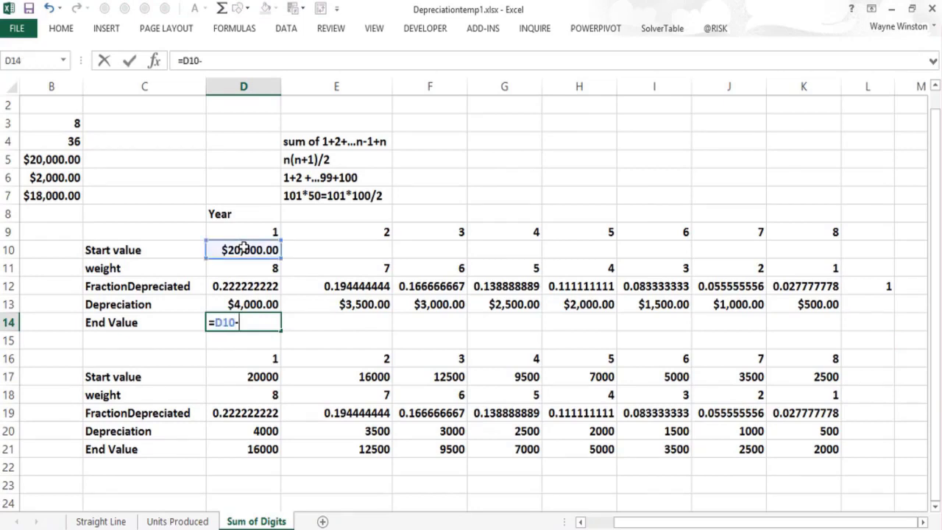
left_click(242, 301)
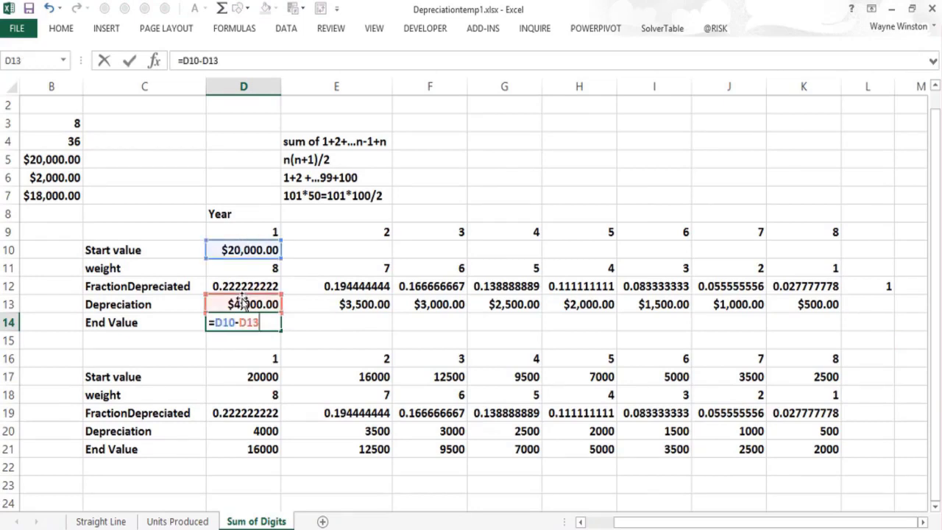
key("Return")
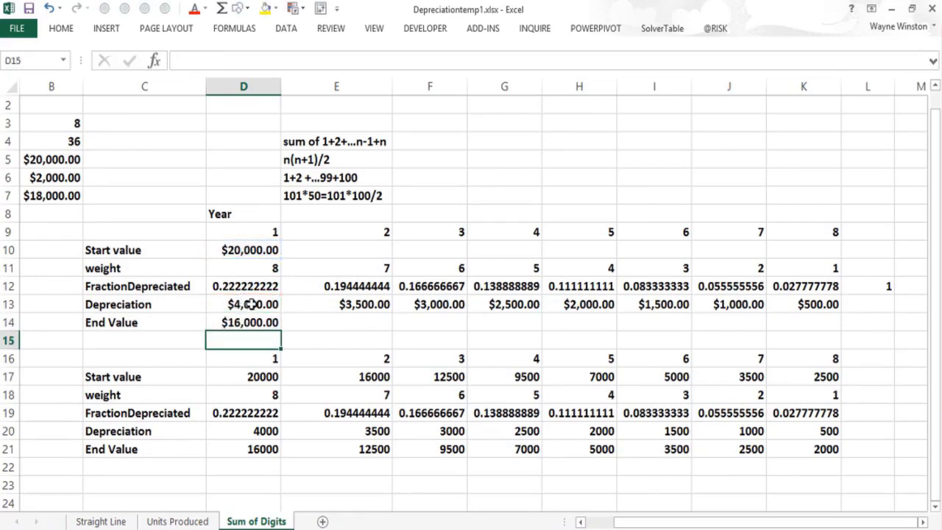
Link the year 2 start value in E10 to the prior end value with =D14 and fill it through K10.
left_click(298, 249)
type("=")
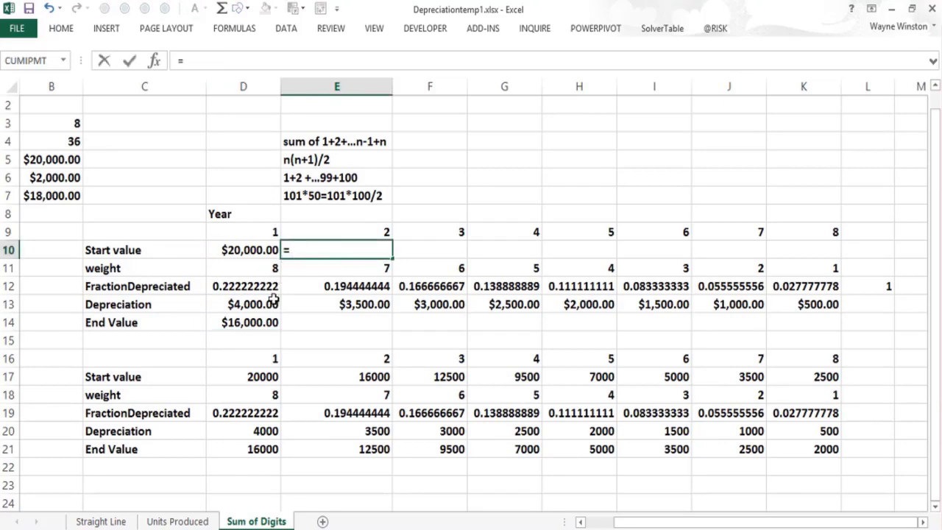
left_click(264, 321)
key("Return")
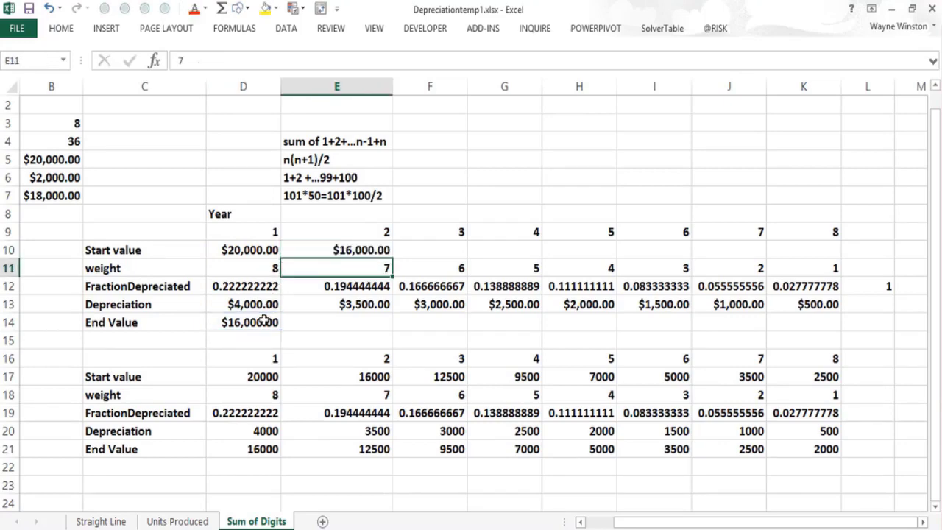
left_click(352, 251)
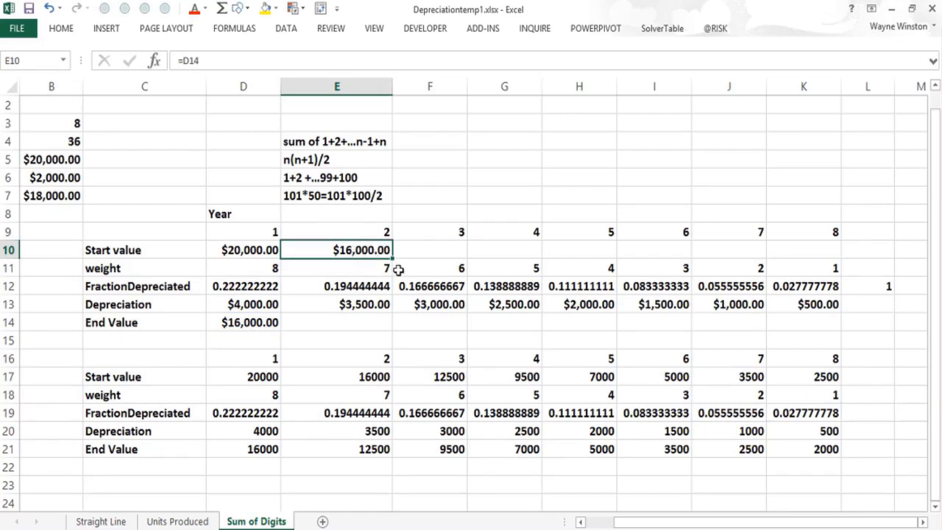
left_click_drag(449, 255, 813, 269)
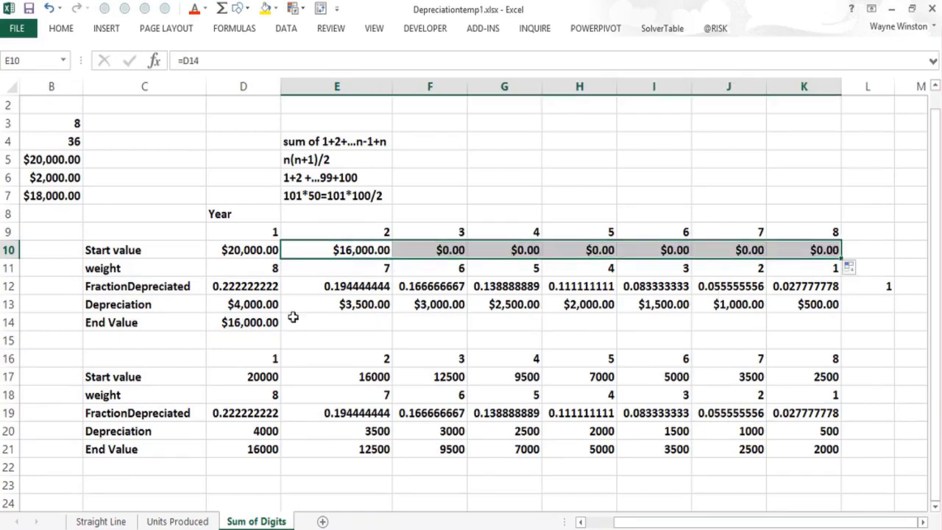
Fill the End Value formula from D14 across through K14 to complete the sum-of-digits table.
left_click(248, 321)
left_click_drag(280, 329, 810, 332)
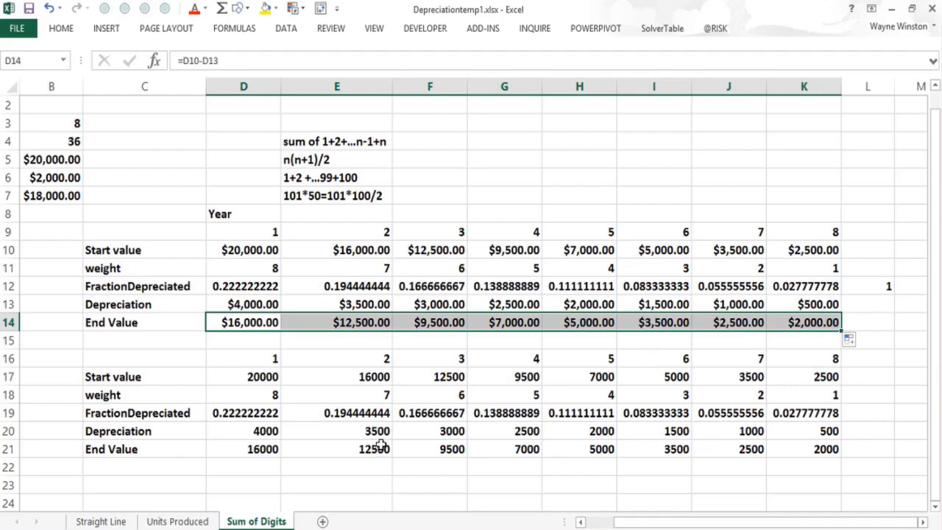
left_click(512, 445)
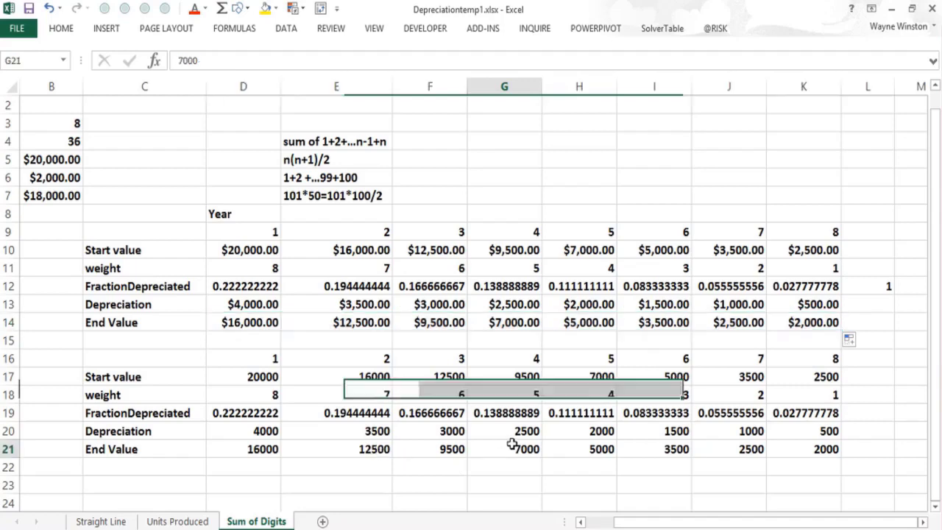
left_click(346, 348)
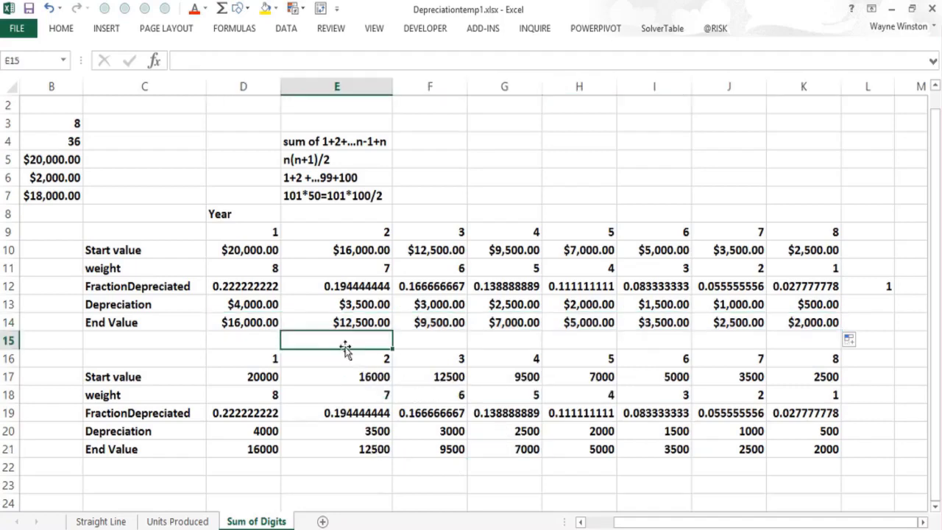